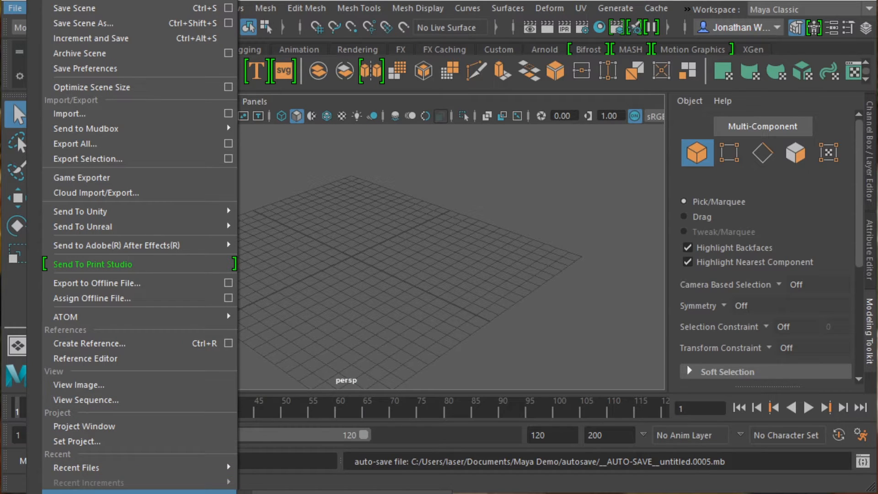
# Step: Start a new scene, discarding changes to the untitled scene
pyautogui.click(271, 490)
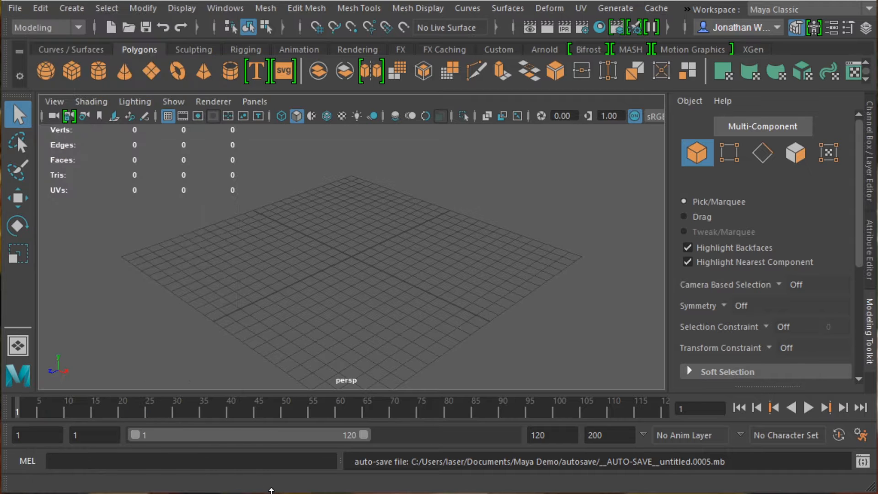
pyautogui.click(17, 6)
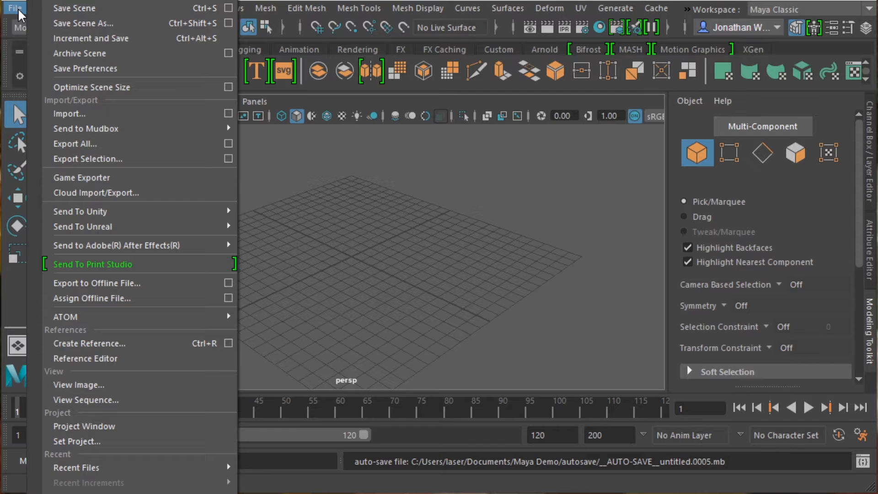
pyautogui.click(82, 0)
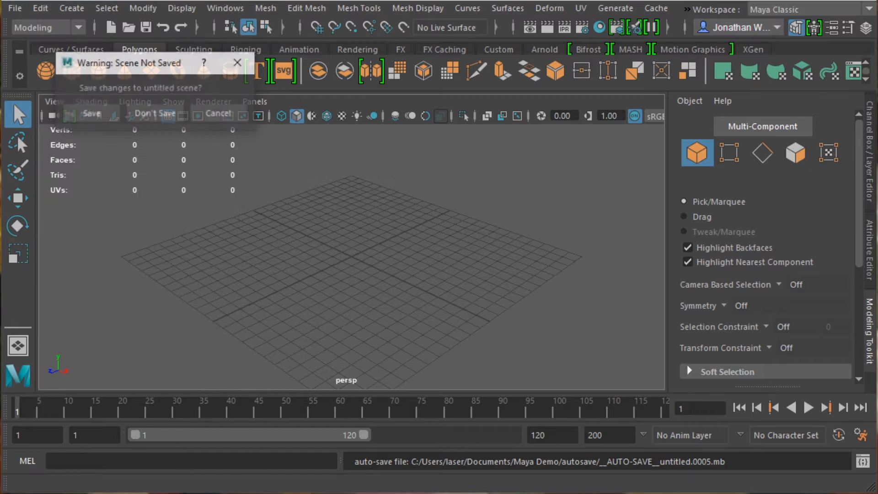
pyautogui.click(150, 113)
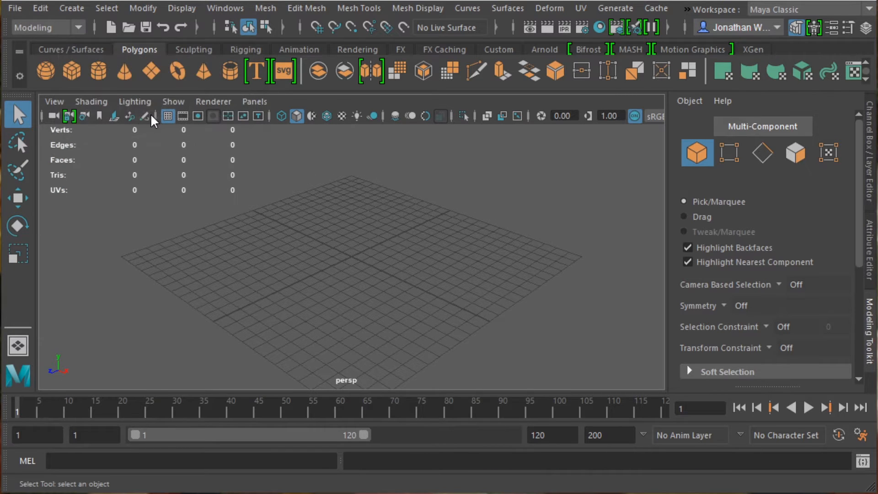
# Step: Save the scene as a Maya ASCII file named BearHead in the project's scenes folder, continuing past the student-version notice
pyautogui.click(18, 5)
pyautogui.click(73, 24)
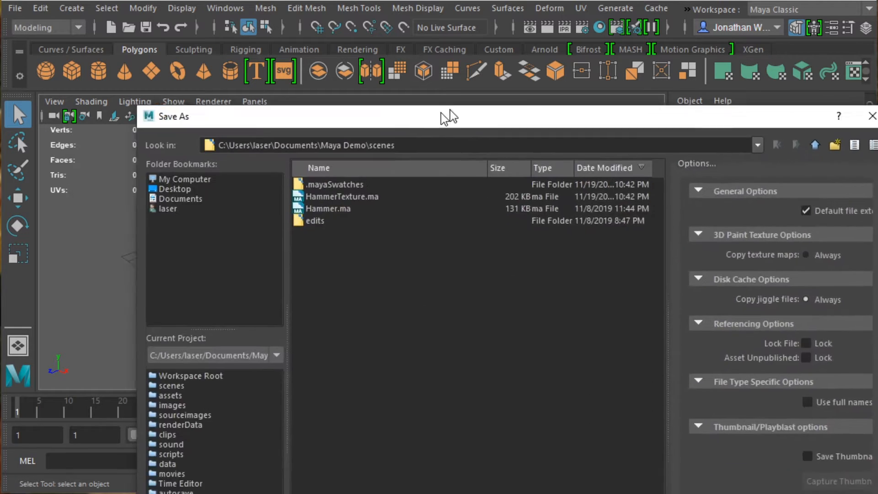
pyautogui.moveTo(440, 114); pyautogui.dragTo(366, 54)
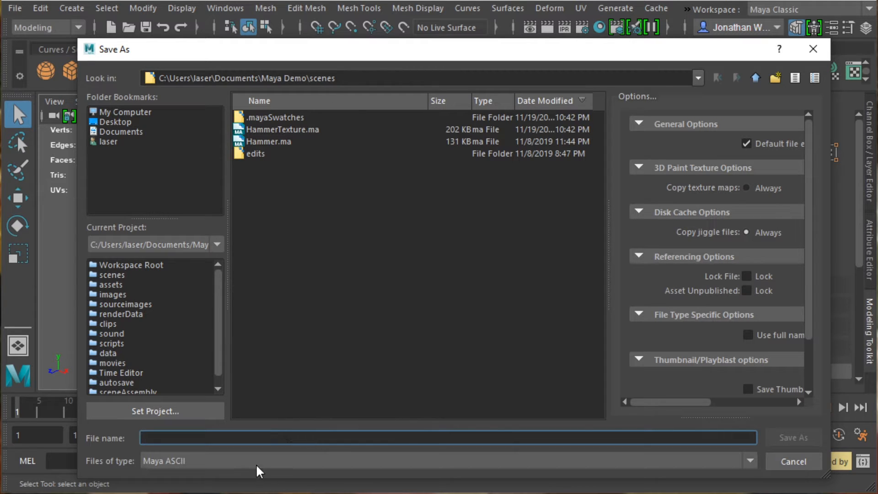
pyautogui.click(171, 463)
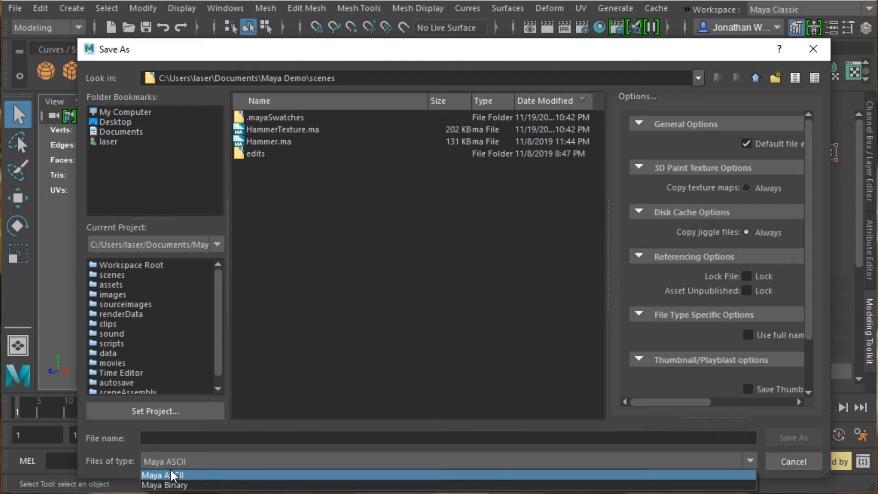
pyautogui.click(174, 476)
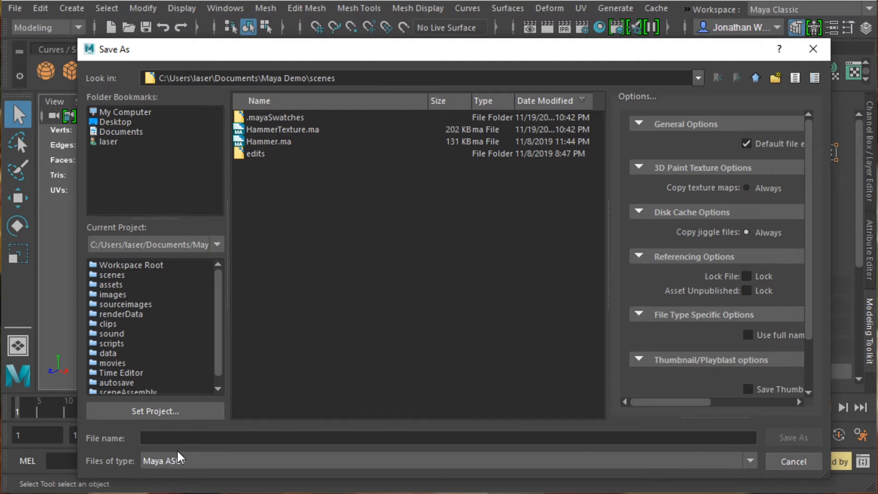
pyautogui.click(180, 439)
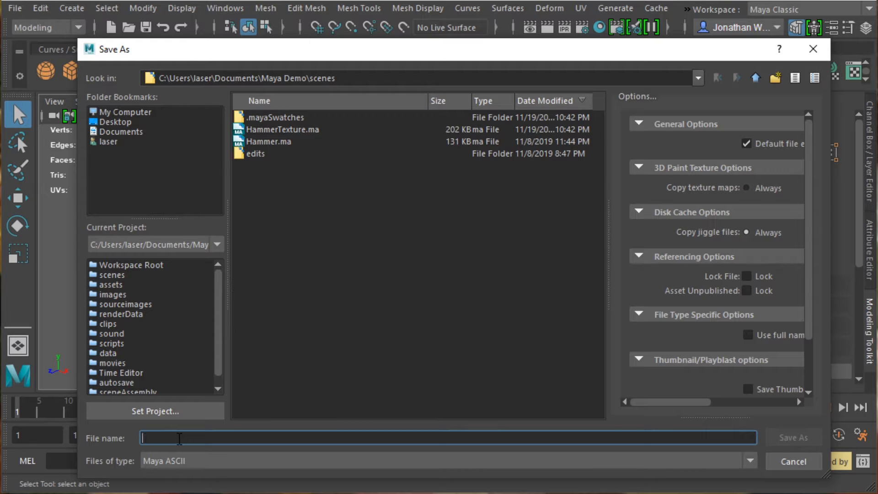
pyautogui.write('BearHead')
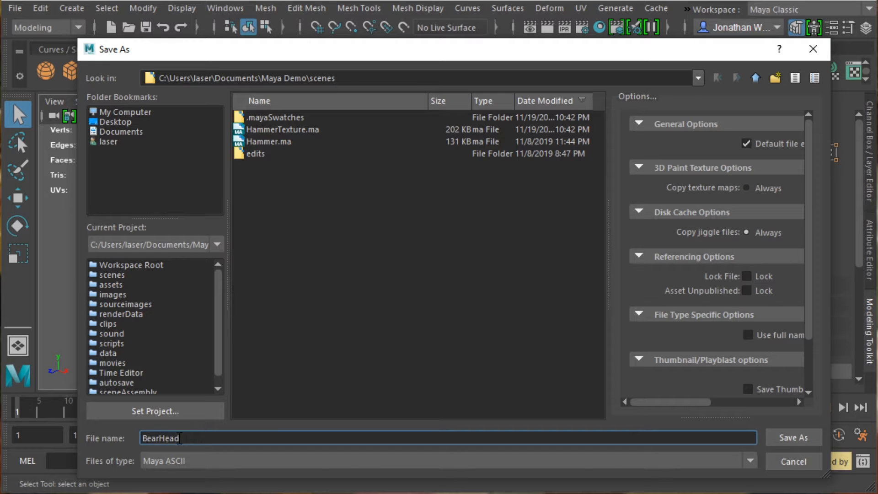
pyautogui.click(786, 434)
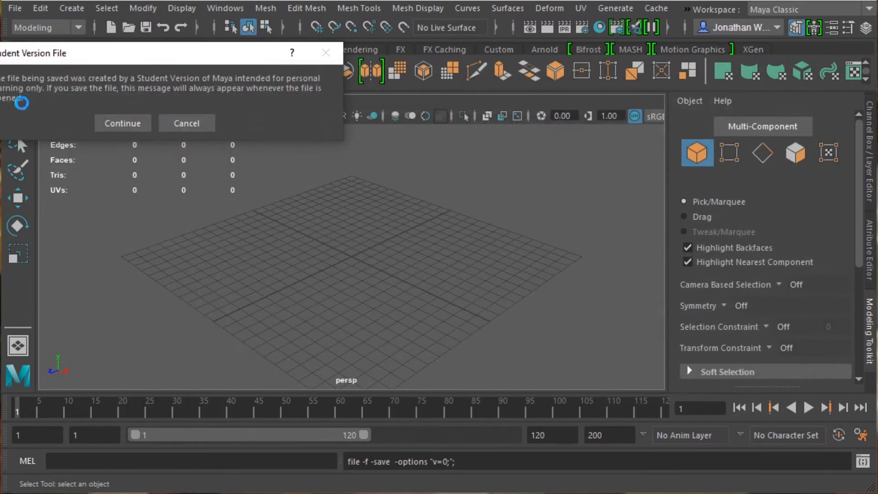
pyautogui.click(118, 123)
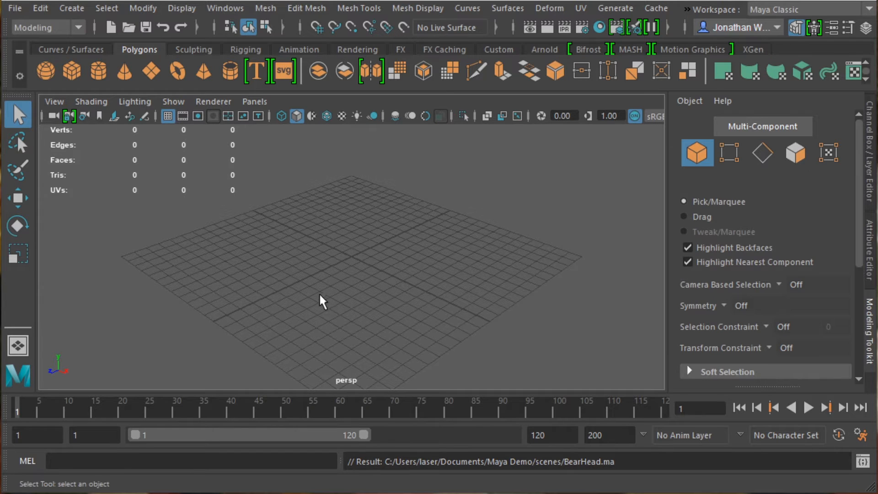
# Step: Switch to the four-view layout, create a default 1 x 1 x 1 polygon cube, and frame it
pyautogui.press('space')
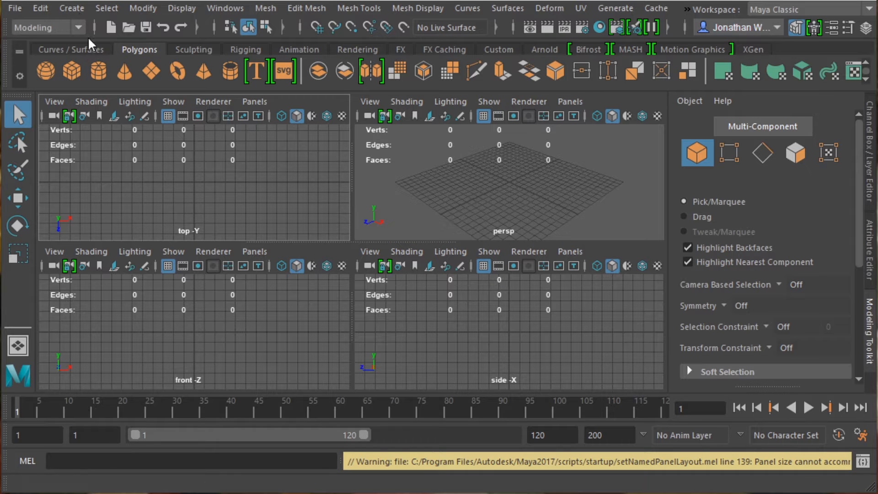
pyautogui.click(77, 8)
pyautogui.moveTo(192, 61)
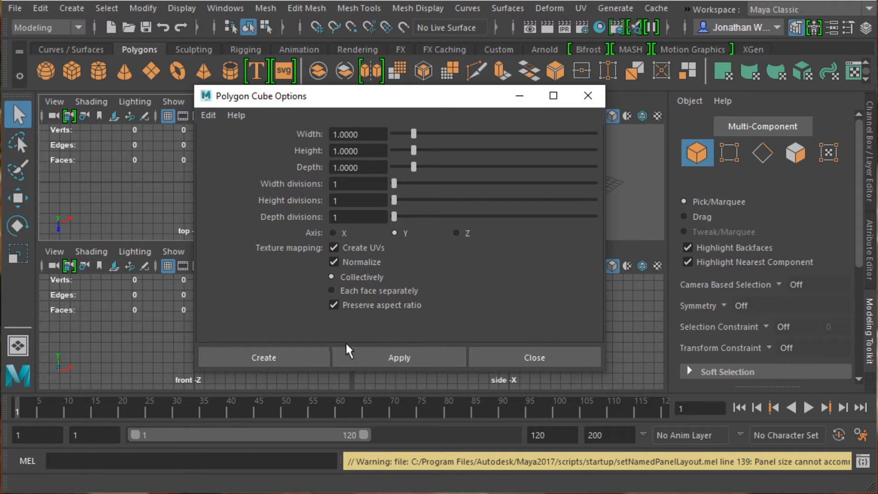
pyautogui.click(301, 352)
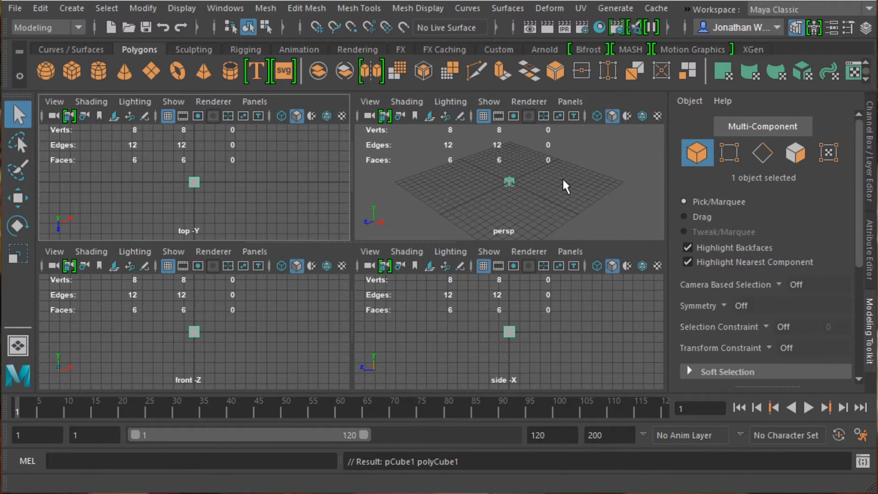
pyautogui.press('f')
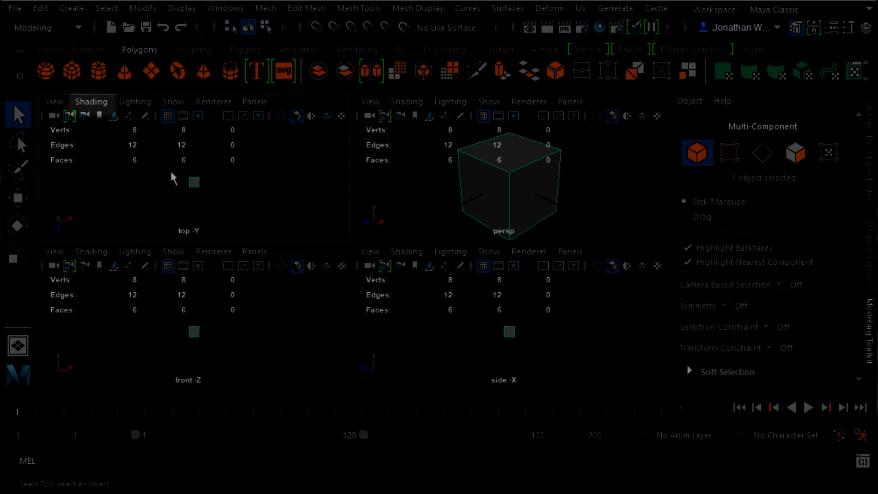
# Step: Set the top view's shading to Wireframe
pyautogui.click(105, 100)
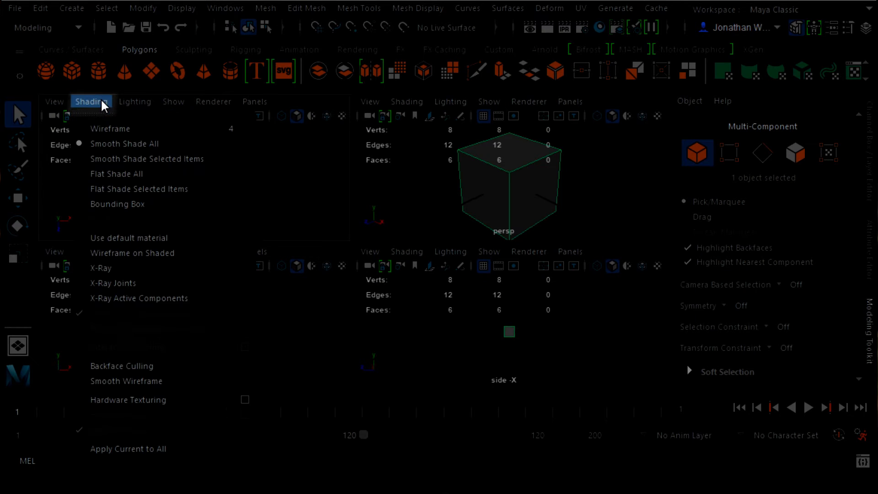
pyautogui.click(111, 129)
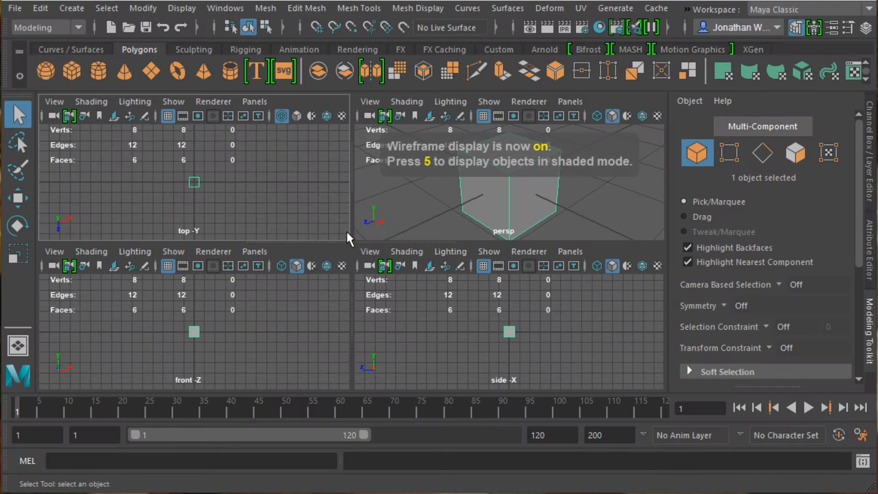
# Step: Try to switch the front and side views to Wireframe shading
pyautogui.click(102, 249)
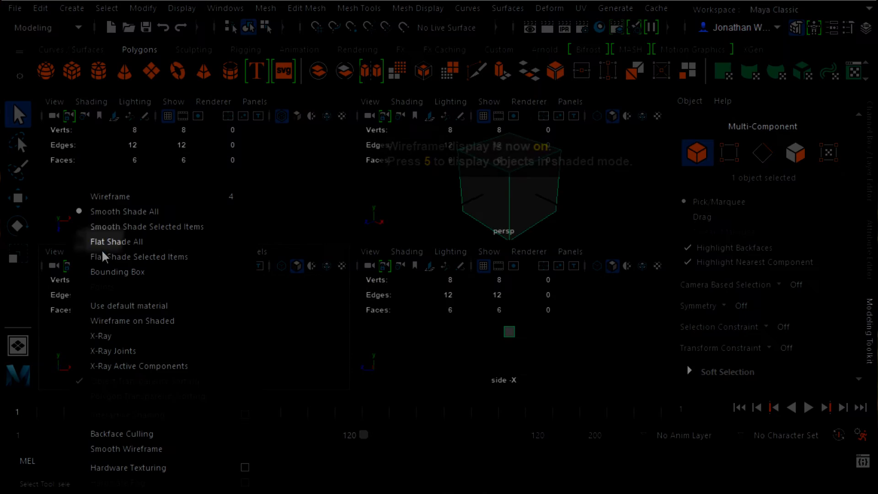
pyautogui.click(102, 195)
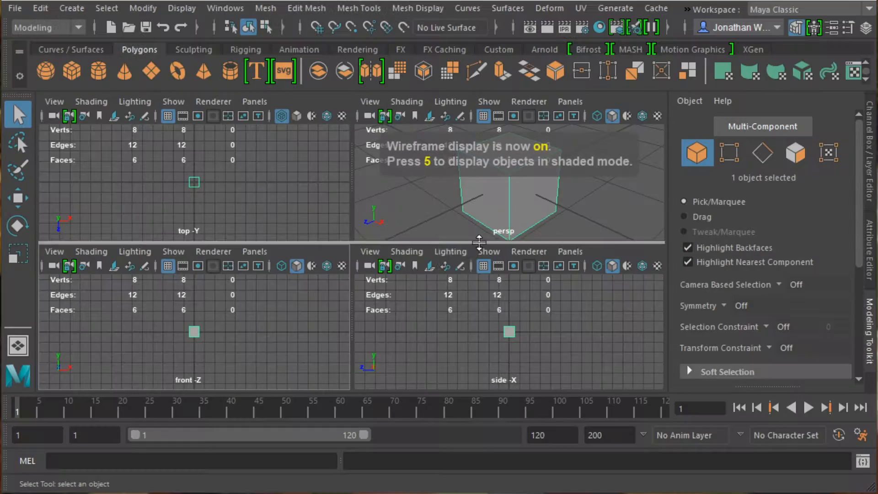
pyautogui.click(407, 251)
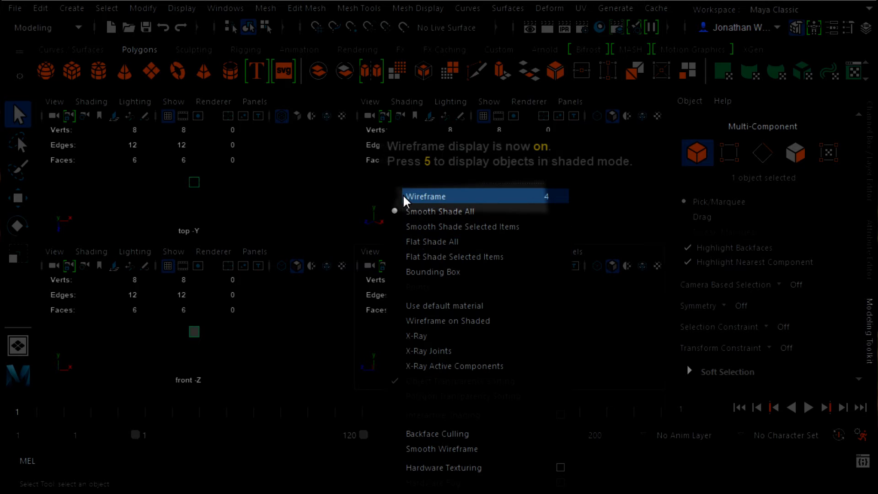
pyautogui.click(404, 196)
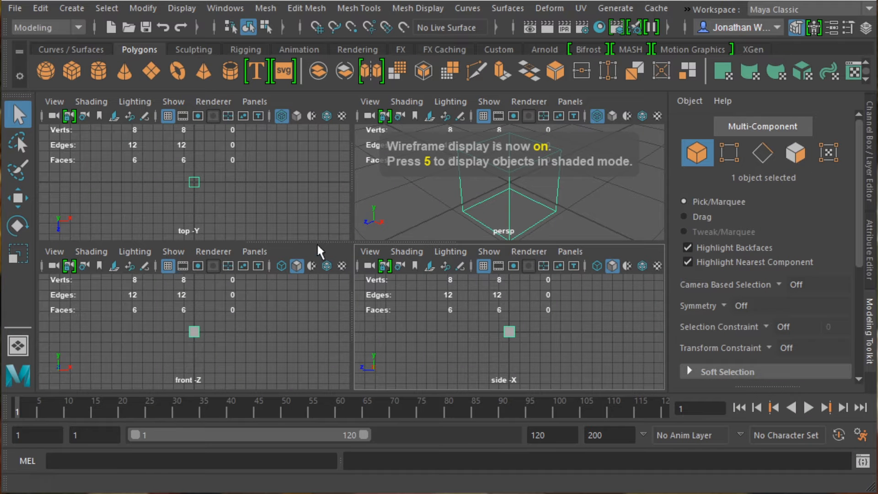
# Step: Set the side view's shading to Wireframe
pyautogui.click(369, 253)
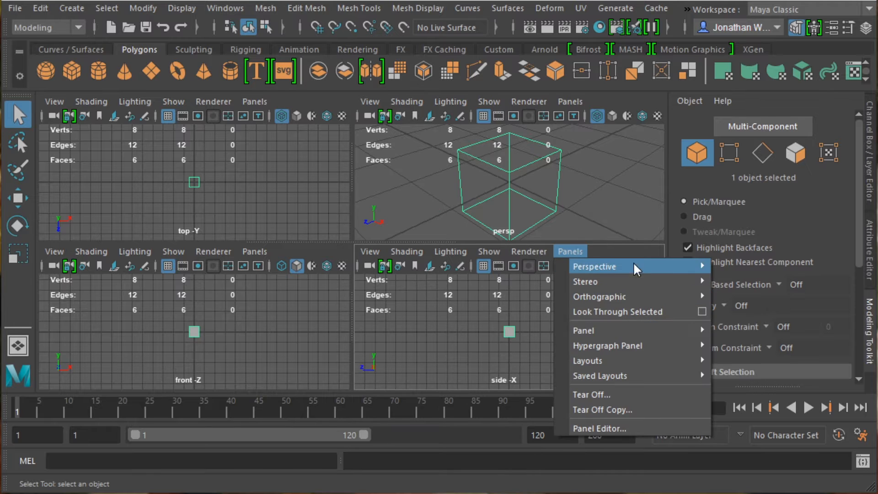
pyautogui.moveTo(407, 251)
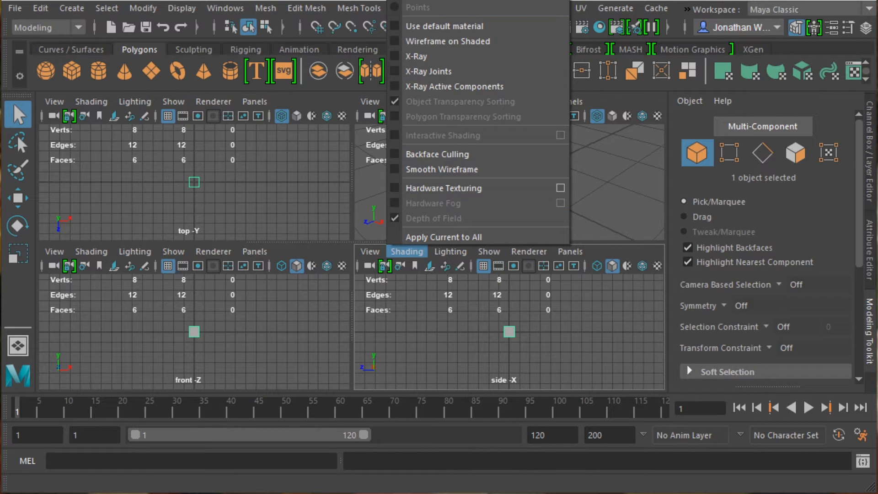
pyautogui.click(425, 1)
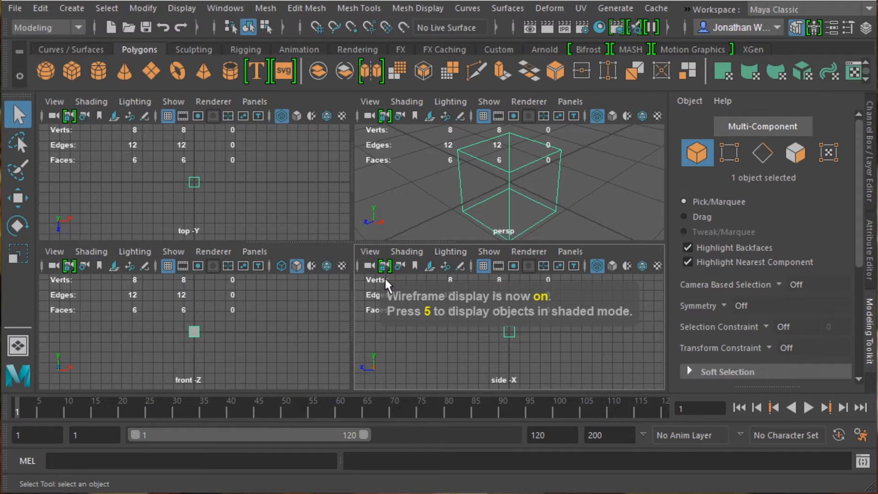
# Step: Set the perspective view to Smooth Shade All and the front view's shading to Wireframe
pyautogui.click(388, 102)
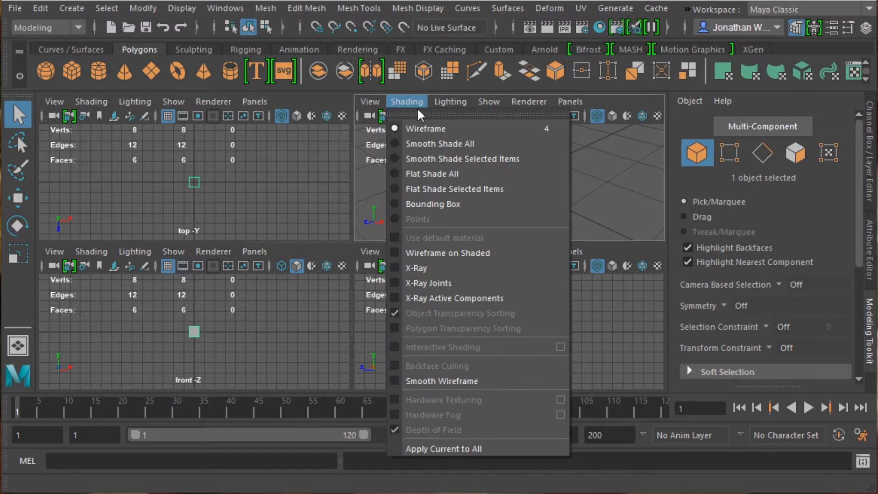
pyautogui.click(424, 142)
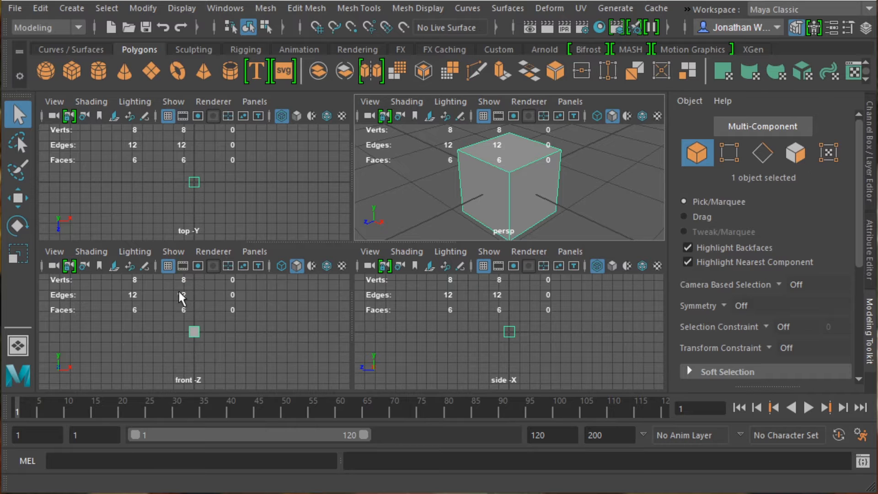
pyautogui.click(91, 252)
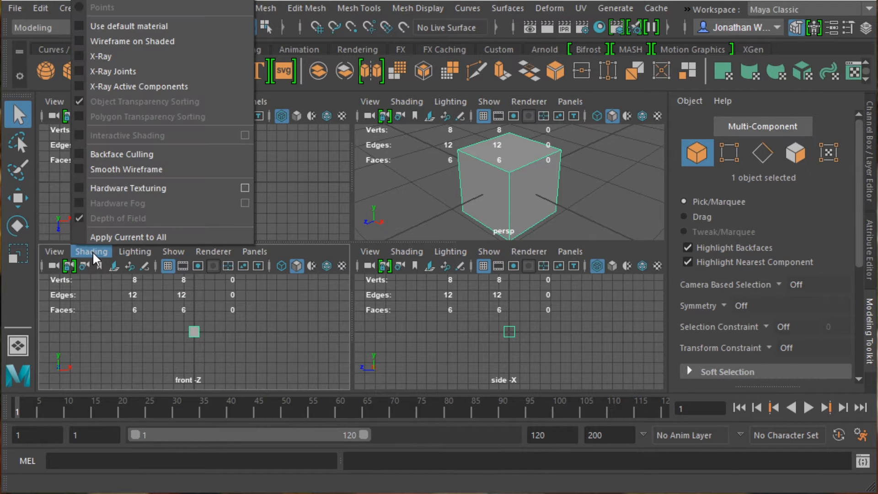
pyautogui.click(110, 0)
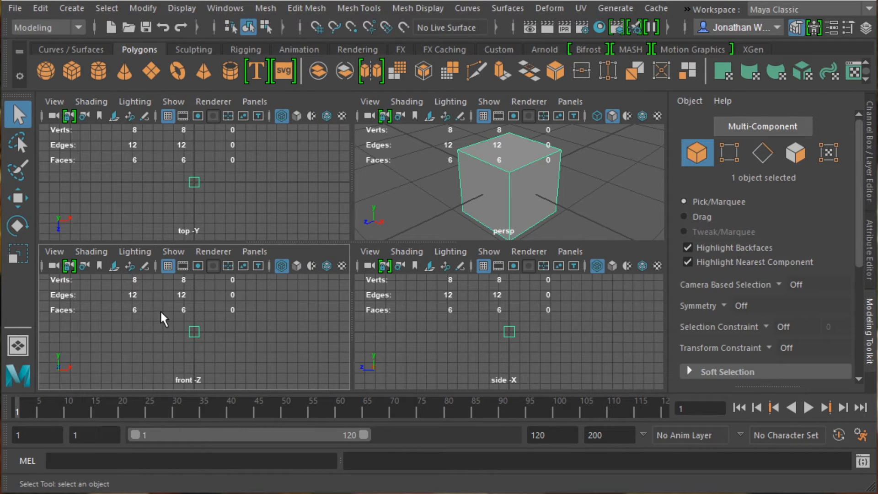
# Step: Toggle the perspective view between wireframe and shaded display, ending in shaded mode
pyautogui.press('4')
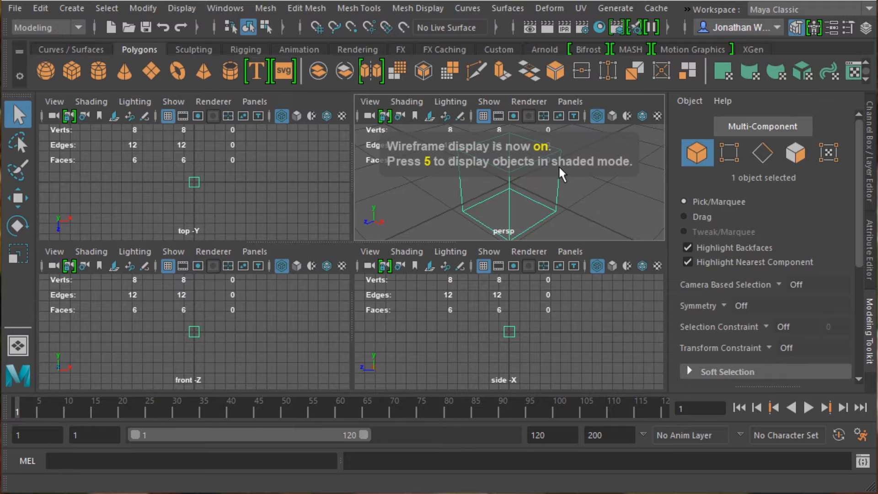
pyautogui.press('5')
pyautogui.press('4')
pyautogui.press('5')
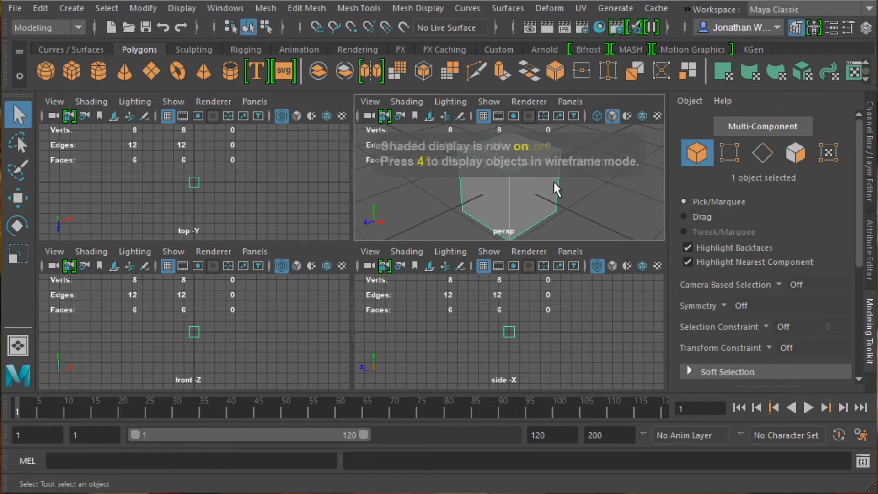
pyautogui.press('4')
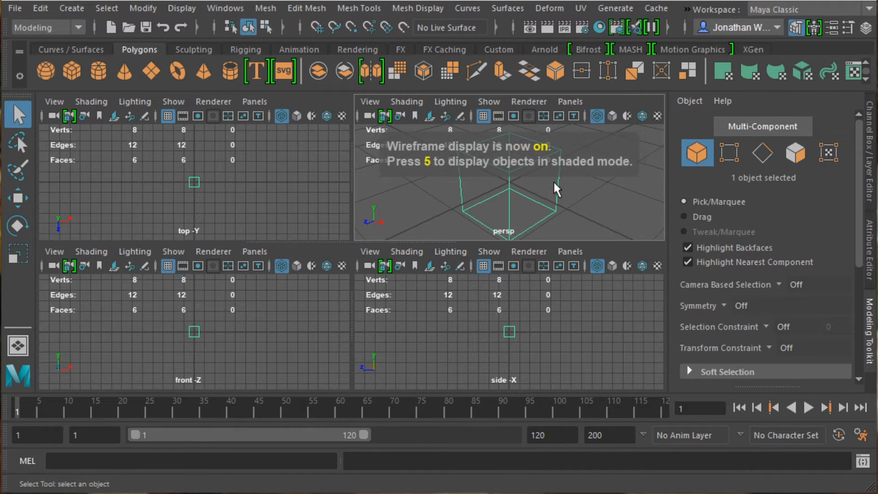
pyautogui.press('5')
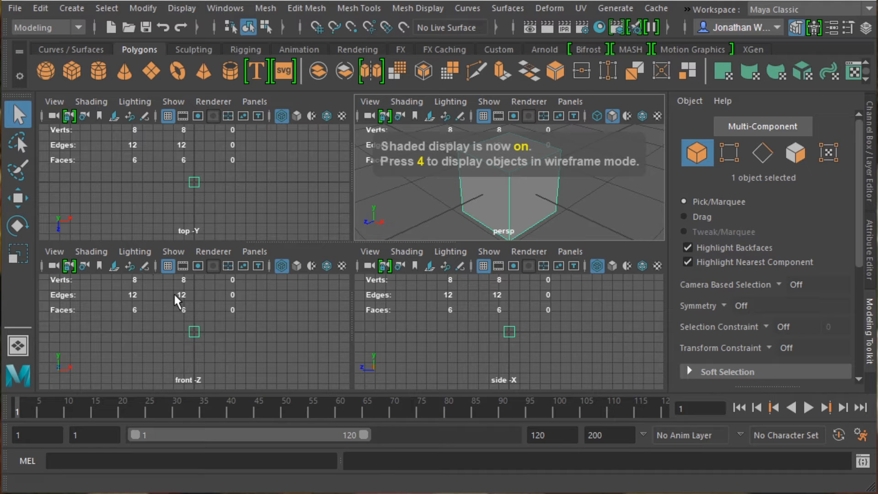
# Step: Frame the cube in the top, front, side and perspective views
pyautogui.press('f')
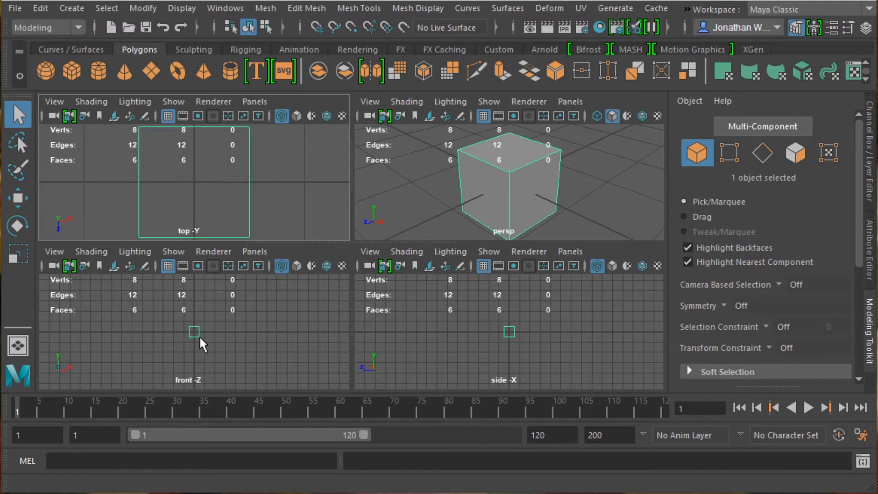
pyautogui.press('f')
pyautogui.press('f')
pyautogui.press('f')
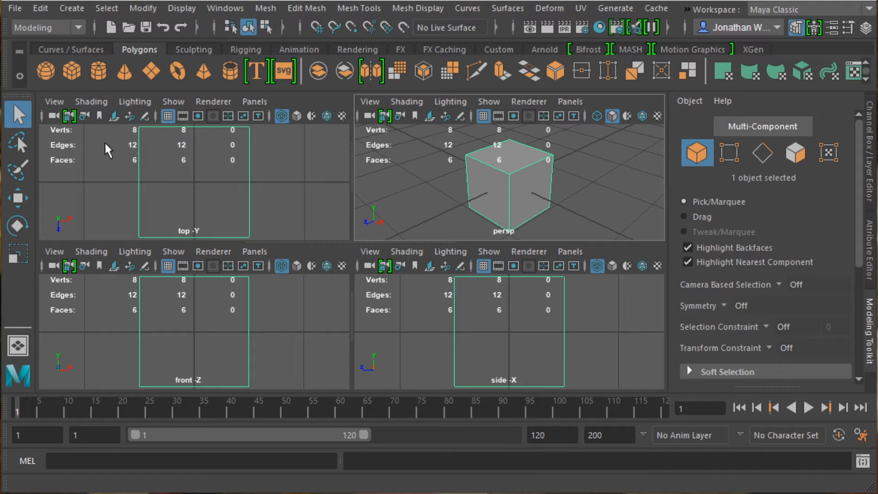
pyautogui.click(54, 253)
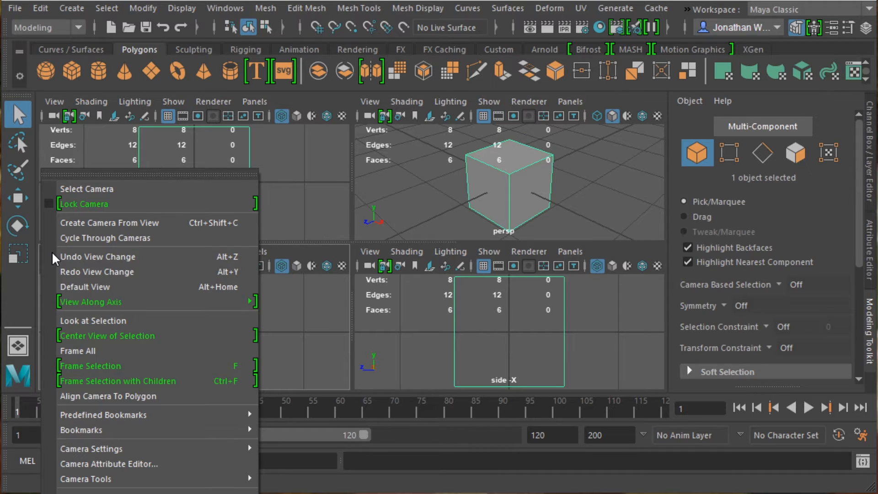
pyautogui.click(255, 251)
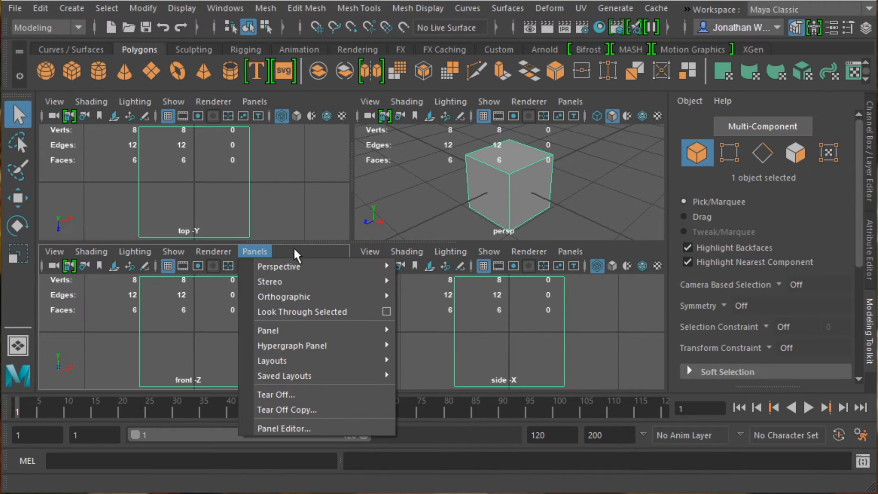
pyautogui.click(154, 291)
# Step: Import bearFrontSide.jpg as an image plane in the maximized front view
pyautogui.press('space')
pyautogui.click(55, 102)
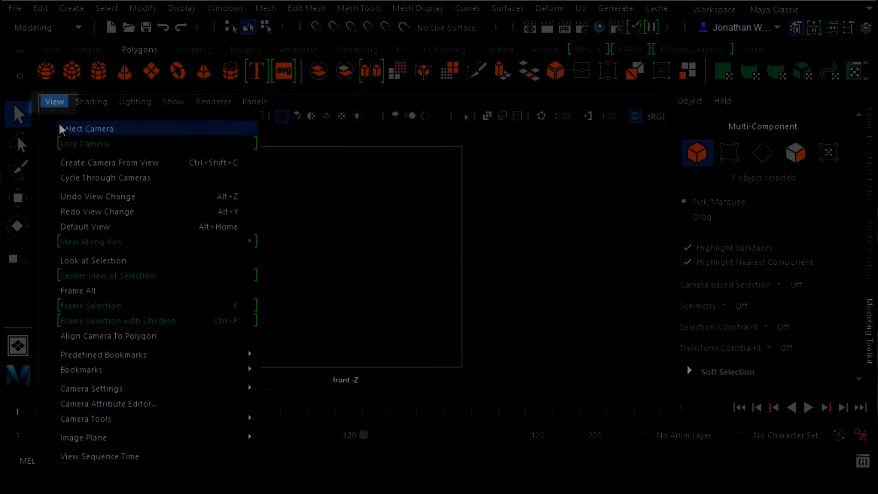
pyautogui.moveTo(87, 440)
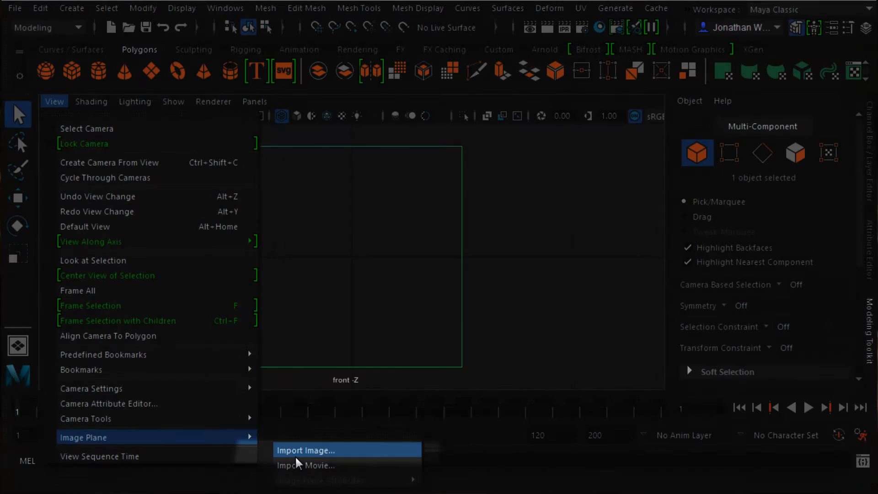
pyautogui.click(295, 455)
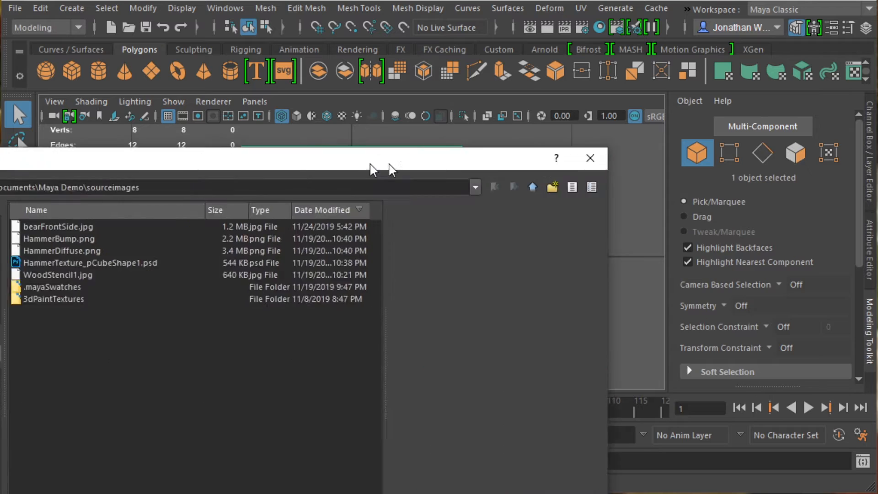
pyautogui.moveTo(372, 165); pyautogui.dragTo(584, 38)
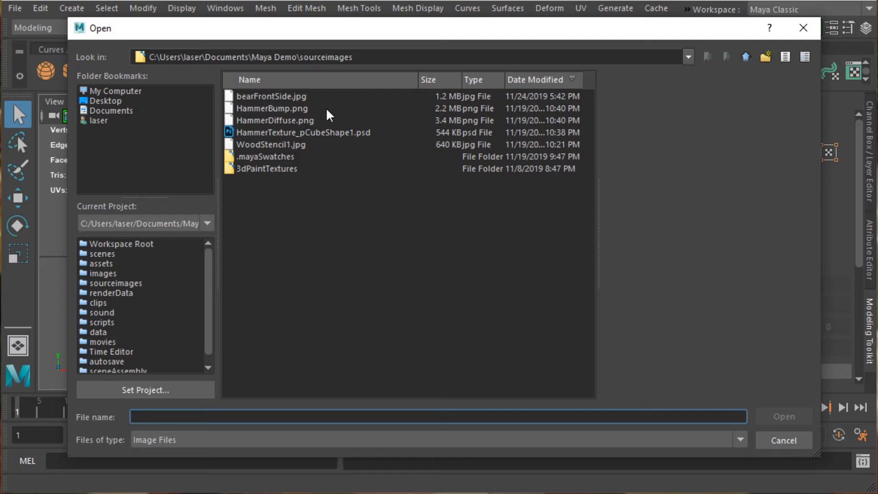
pyautogui.click(295, 98)
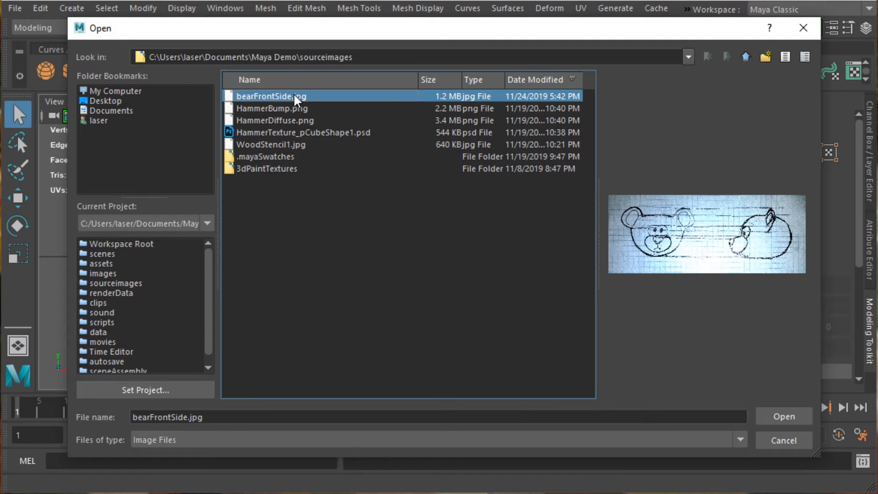
pyautogui.click(796, 420)
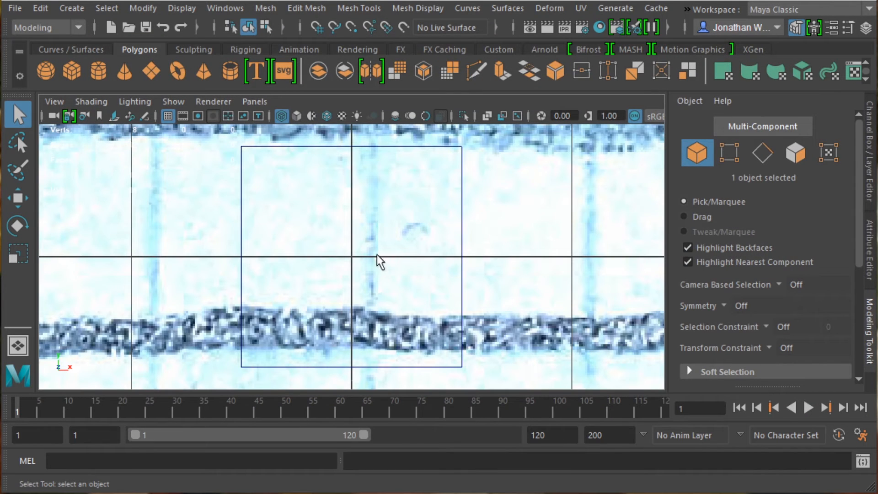
# Step: Move the front image plane's pivot onto the bear's front face, then slide the plane so that face centers on the origin
pyautogui.scroll(-10, 377, 255)
pyautogui.scroll(-5, 362, 245)
pyautogui.scroll(6, 362, 245)
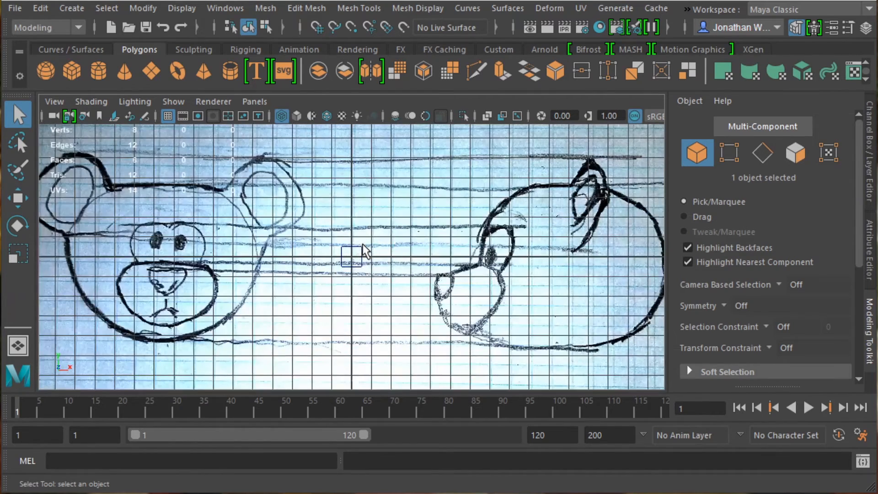
pyautogui.scroll(-2, 362, 245)
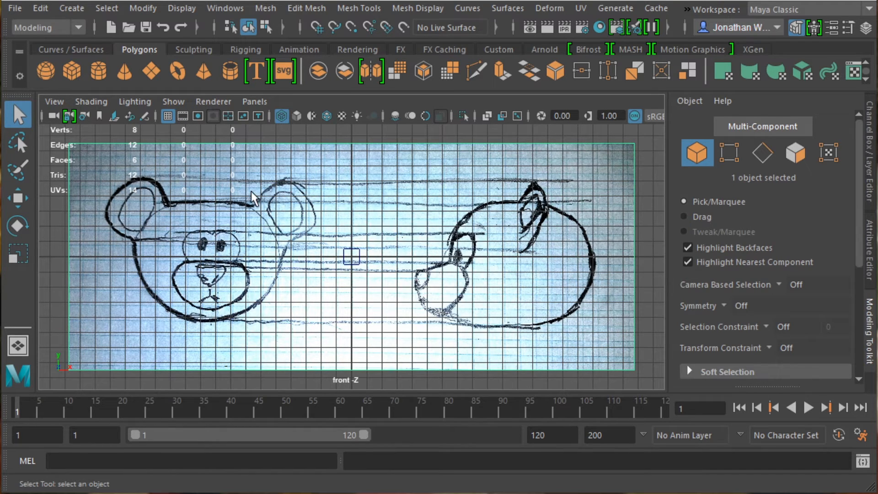
pyautogui.press('w')
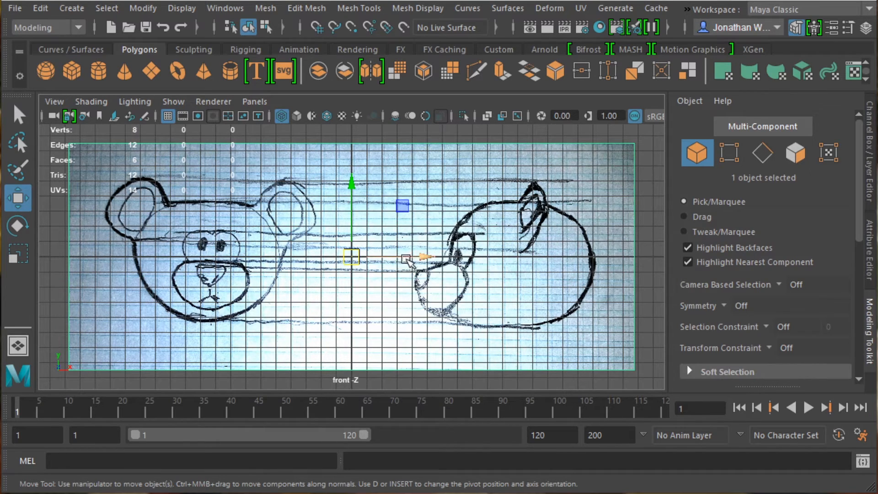
pyautogui.press('Insert')
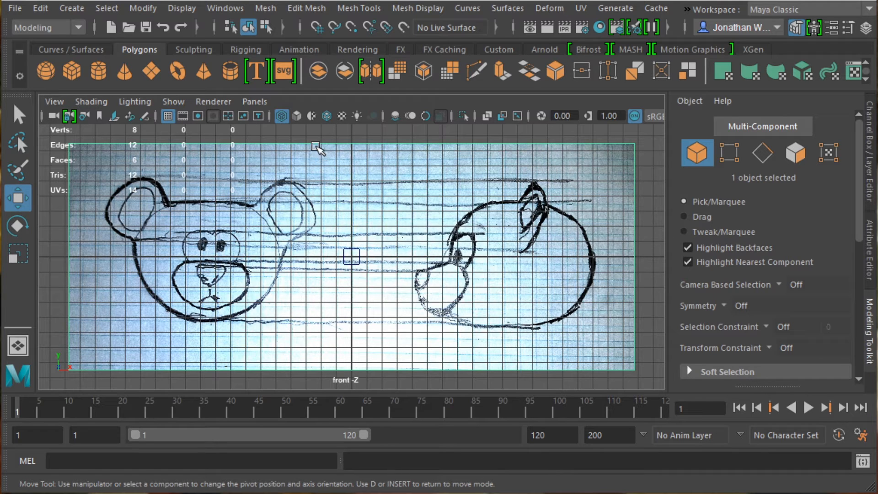
pyautogui.press('Insert')
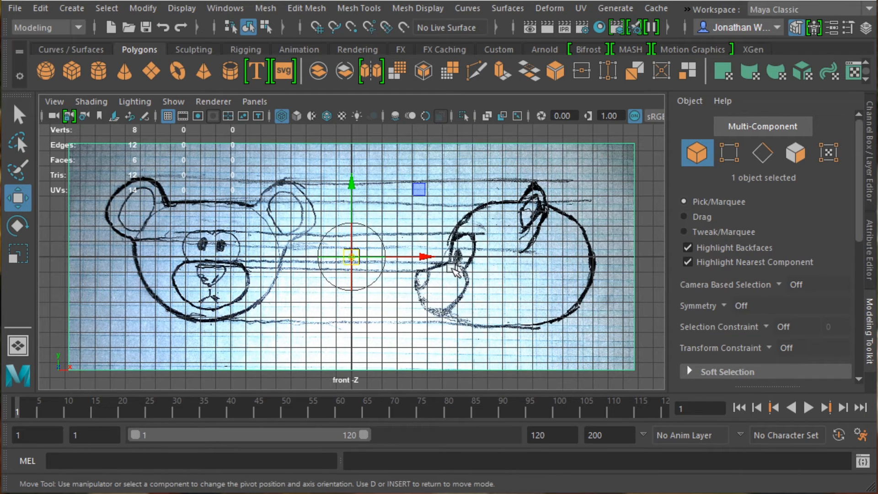
pyautogui.press('Insert')
pyautogui.press('Insert')
pyautogui.moveTo(432, 258); pyautogui.dragTo(292, 255)
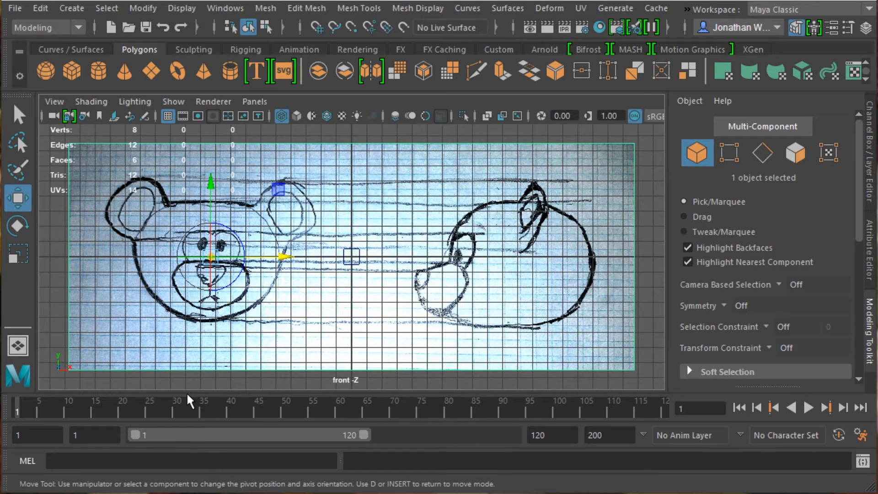
pyautogui.press('d')
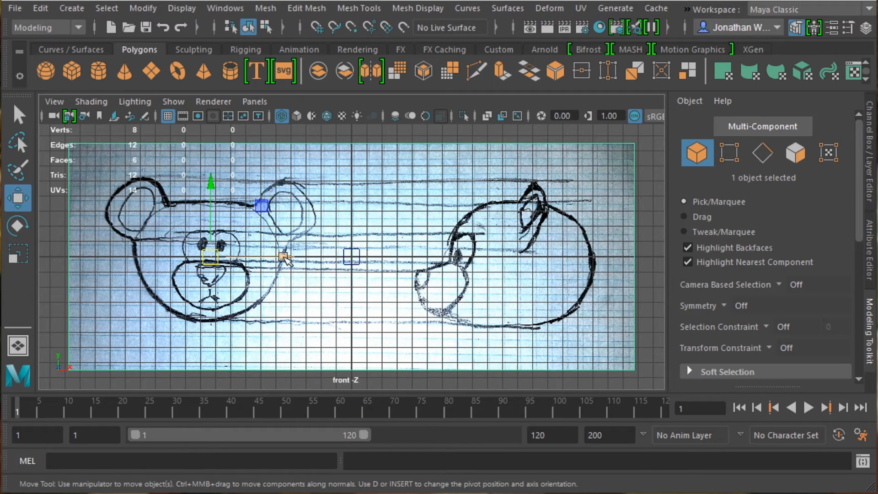
pyautogui.moveTo(284, 257); pyautogui.dragTo(424, 257)
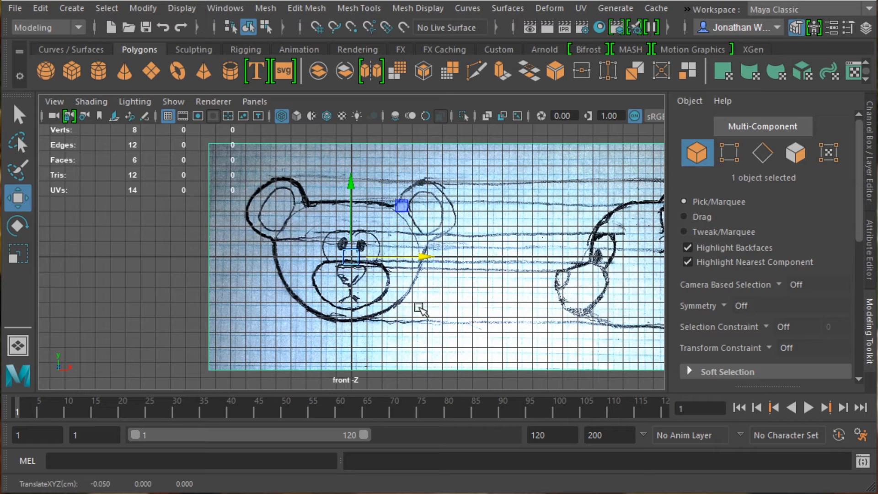
# Step: Push the front image plane back about 60 units along depth in the side view, behind the cube
pyautogui.press('space')
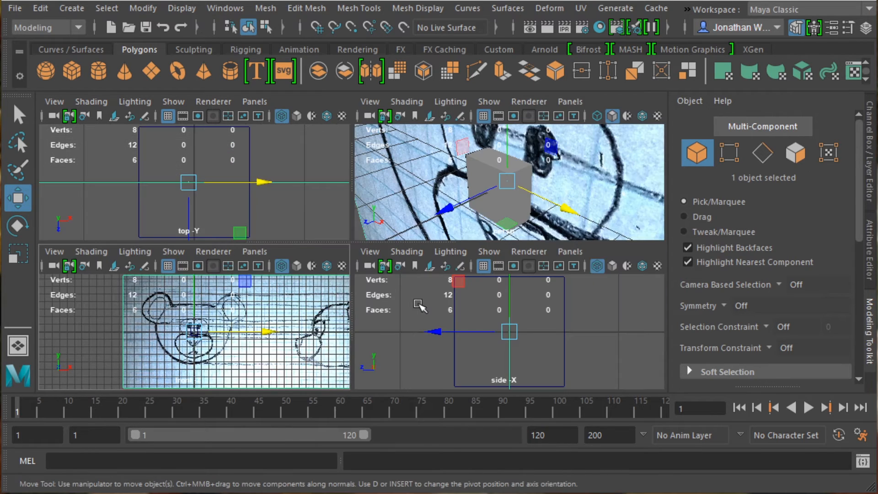
pyautogui.press('space')
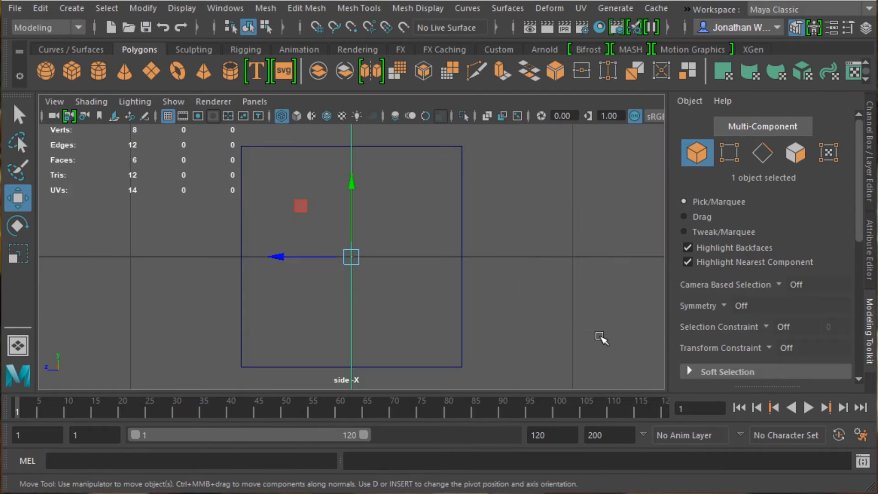
pyautogui.scroll(-8, 290, 215)
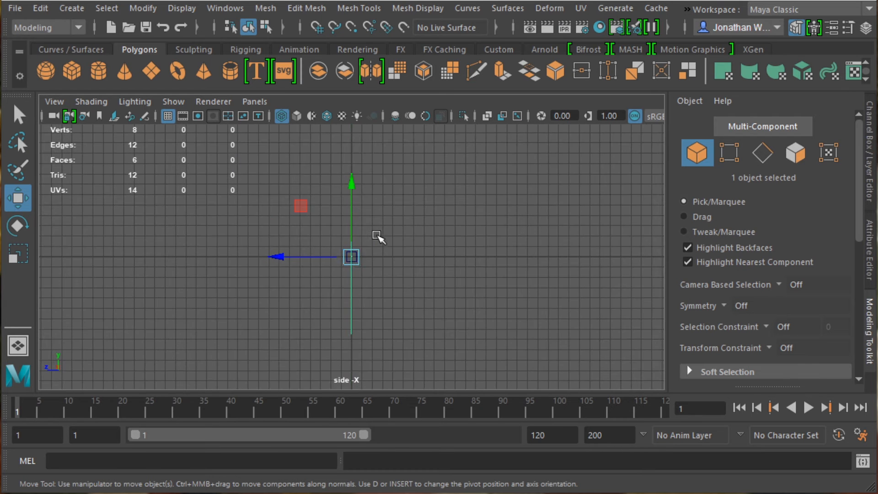
pyautogui.moveTo(281, 254); pyautogui.dragTo(563, 270)
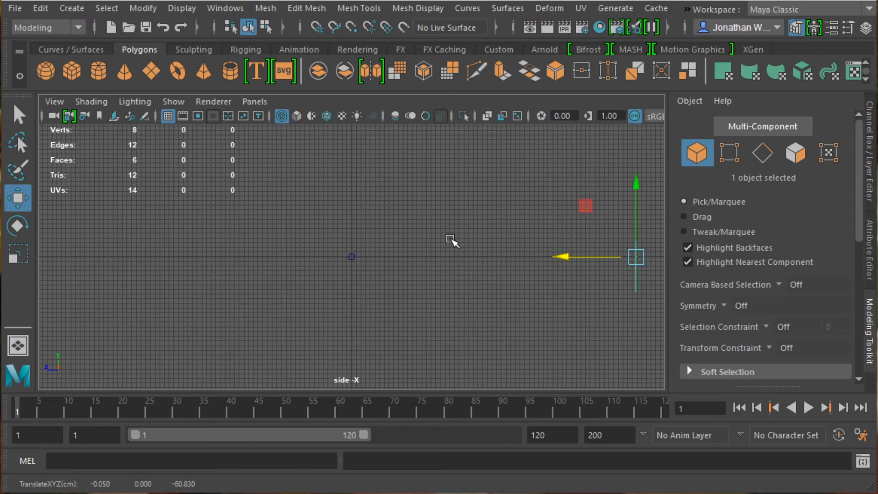
pyautogui.press('space')
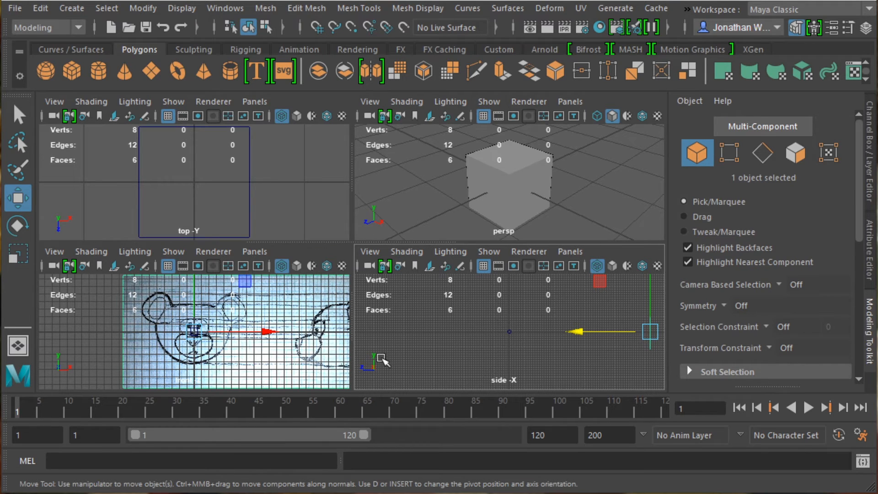
pyautogui.moveTo(579, 336); pyautogui.dragTo(609, 325)
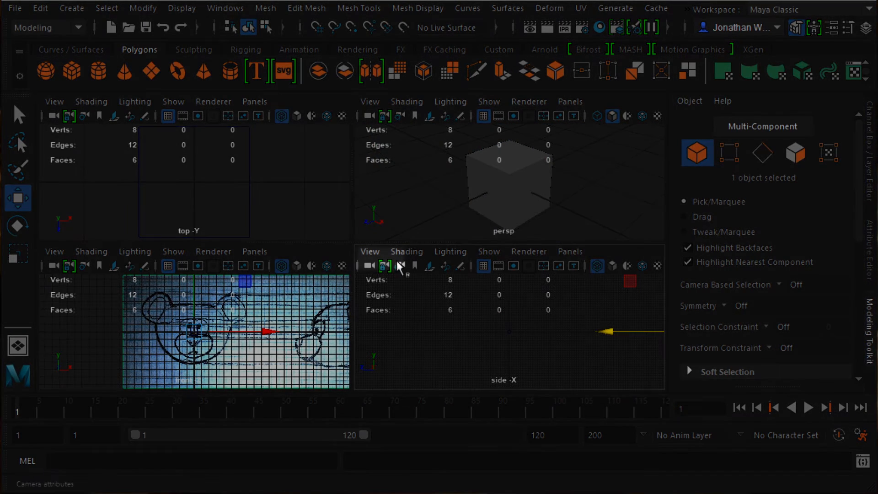
# Step: Import bearFrontSide.jpg as an image plane in the side view
pyautogui.click(369, 252)
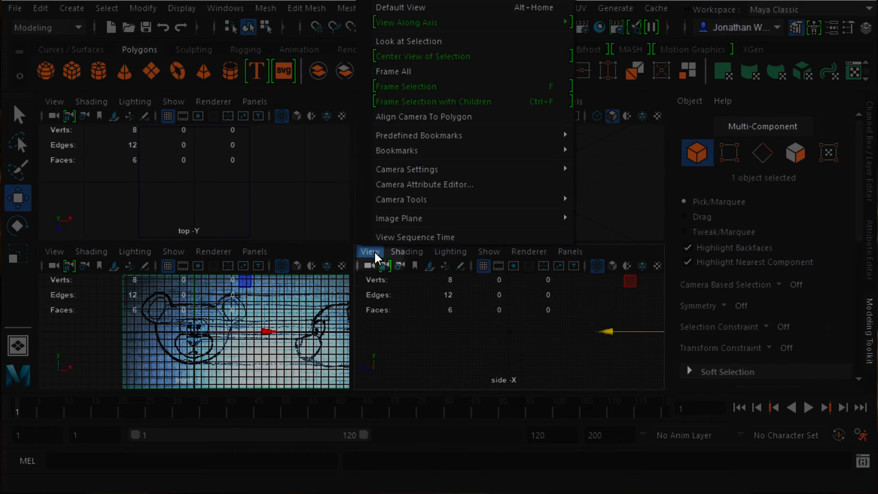
pyautogui.moveTo(379, 218)
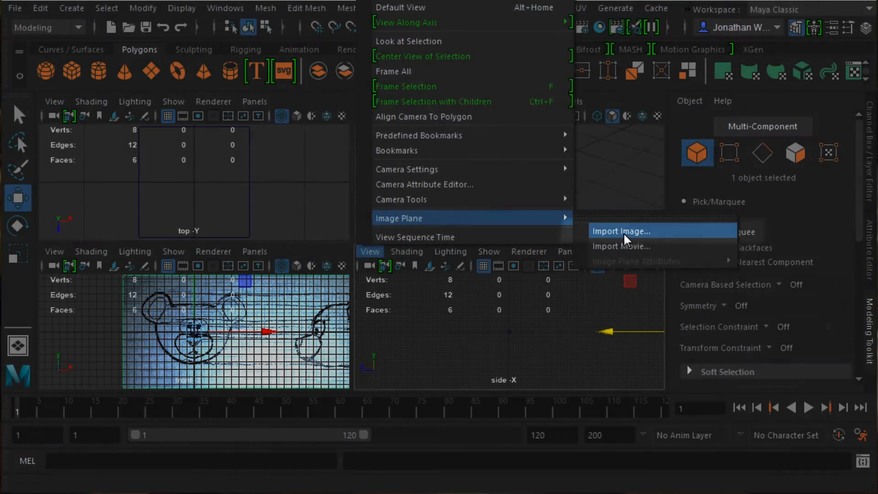
pyautogui.click(624, 233)
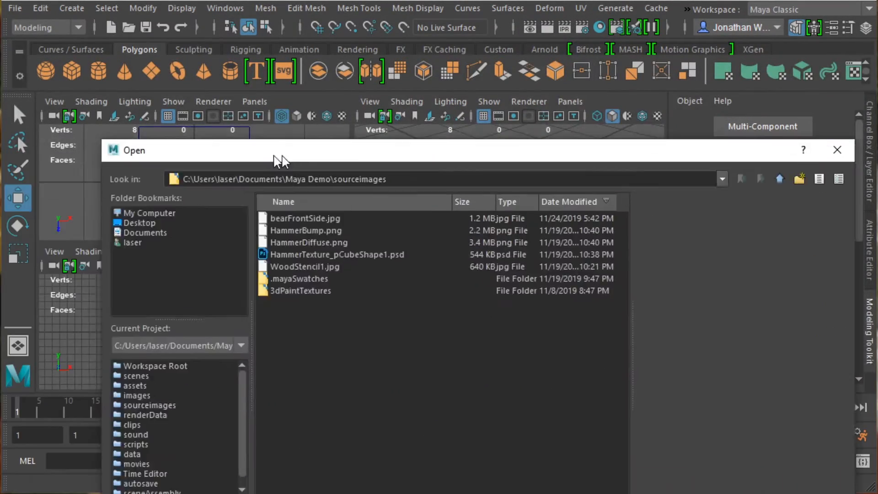
pyautogui.moveTo(275, 151); pyautogui.dragTo(238, 68)
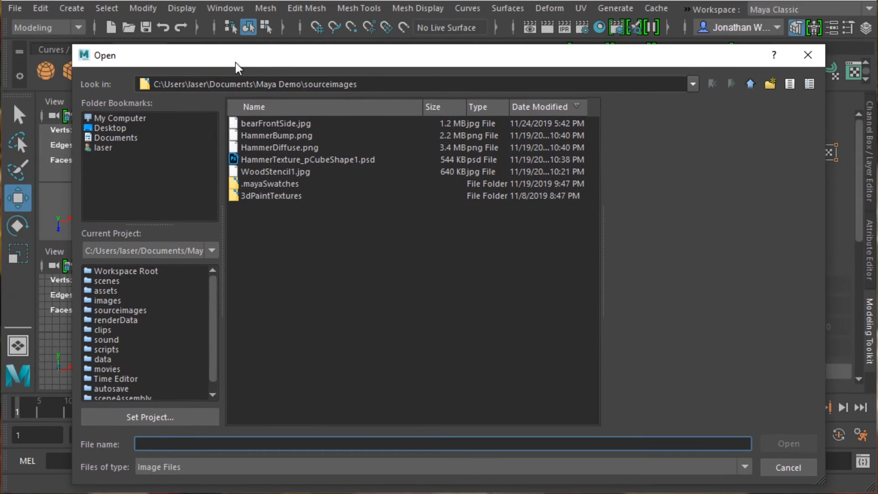
pyautogui.click(280, 123)
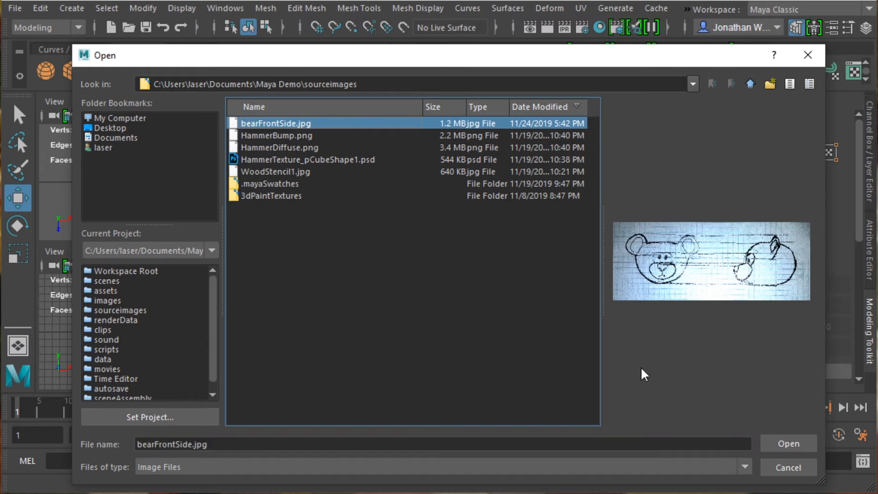
pyautogui.click(796, 444)
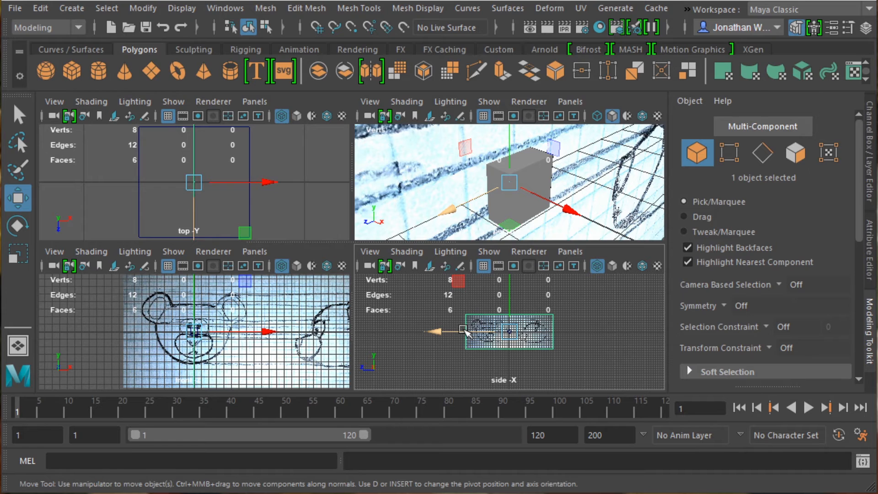
# Step: Move the side image plane's pivot onto the bear's profile and slide the plane so the profile centers on the origin
pyautogui.press('Insert')
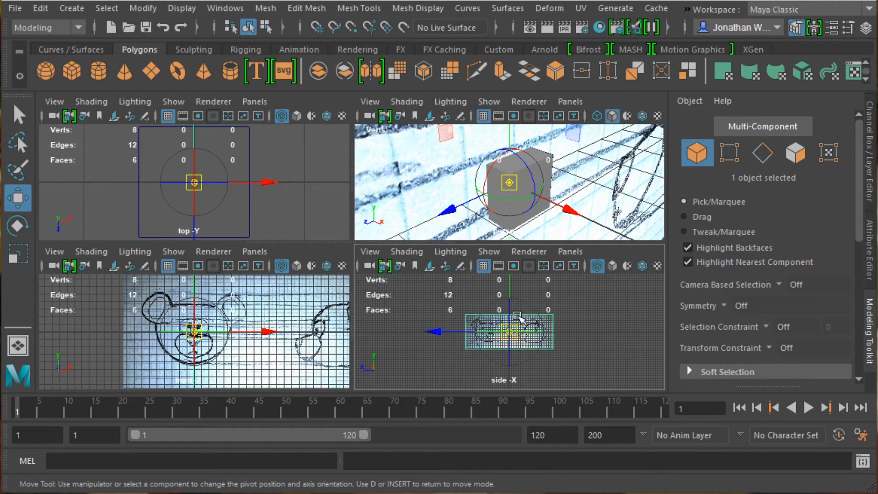
pyautogui.press('space')
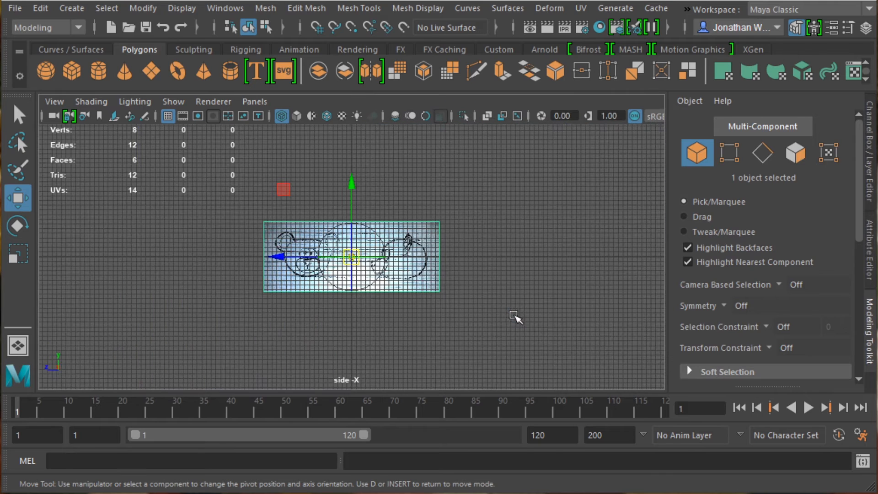
pyautogui.press('f')
pyautogui.scroll(3, 347, 276)
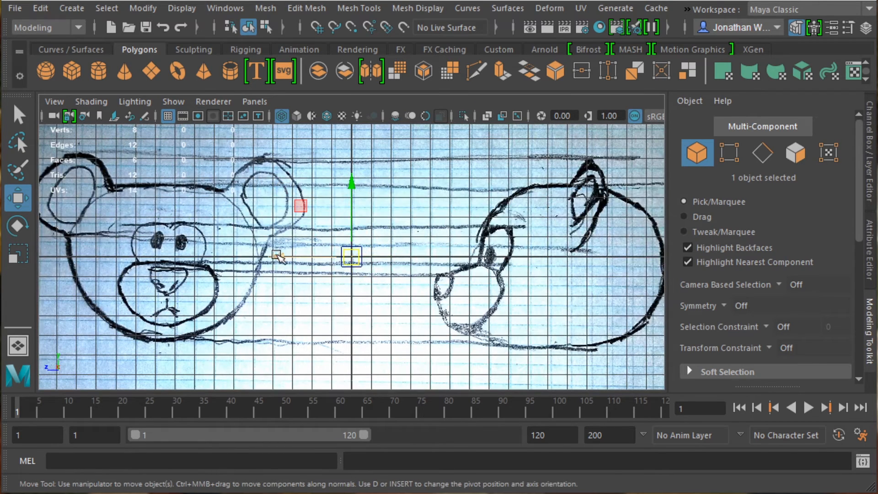
pyautogui.moveTo(282, 257)
pyautogui.mouseDown()
pyautogui.moveTo(314, 256)
pyautogui.moveTo(273, 258)
pyautogui.moveTo(478, 257)
pyautogui.moveTo(507, 302)
pyautogui.mouseUp()
pyautogui.press('d')
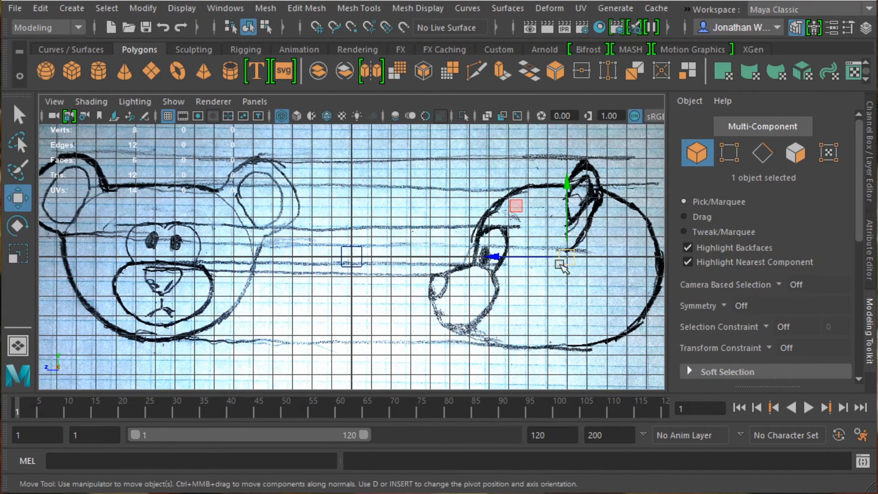
pyautogui.scroll(-4, 526, 278)
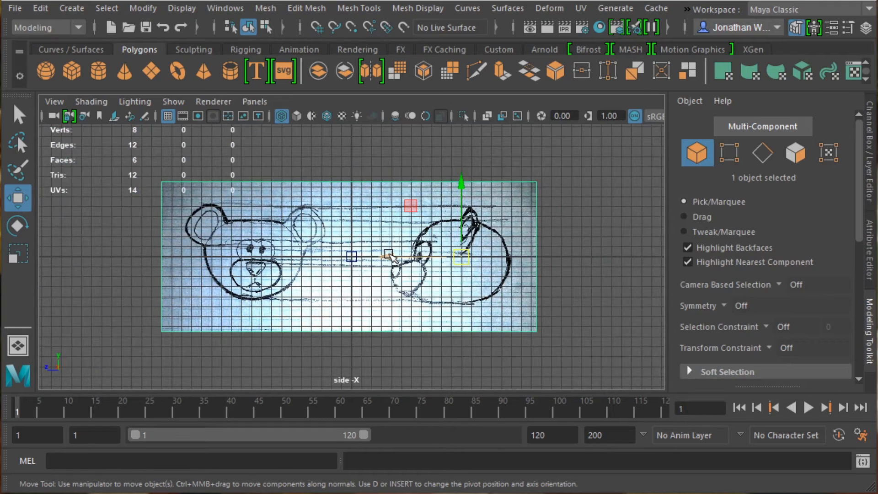
pyautogui.moveTo(388, 257); pyautogui.dragTo(280, 248)
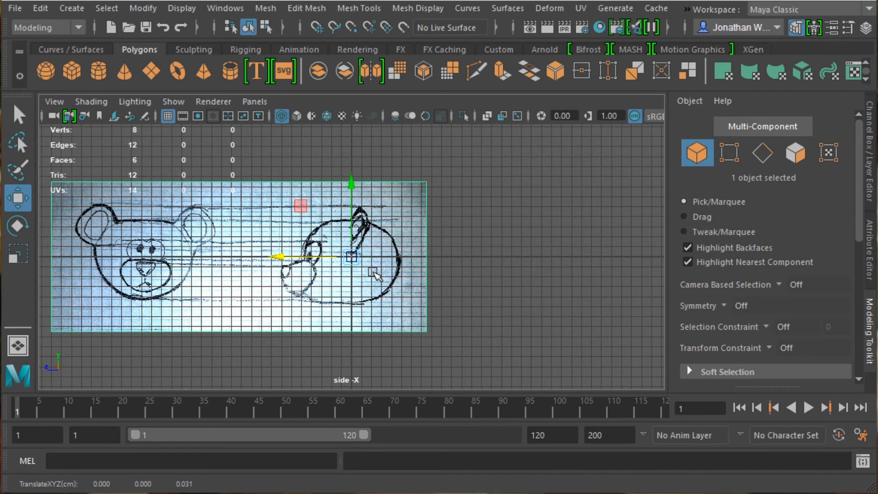
pyautogui.press('space')
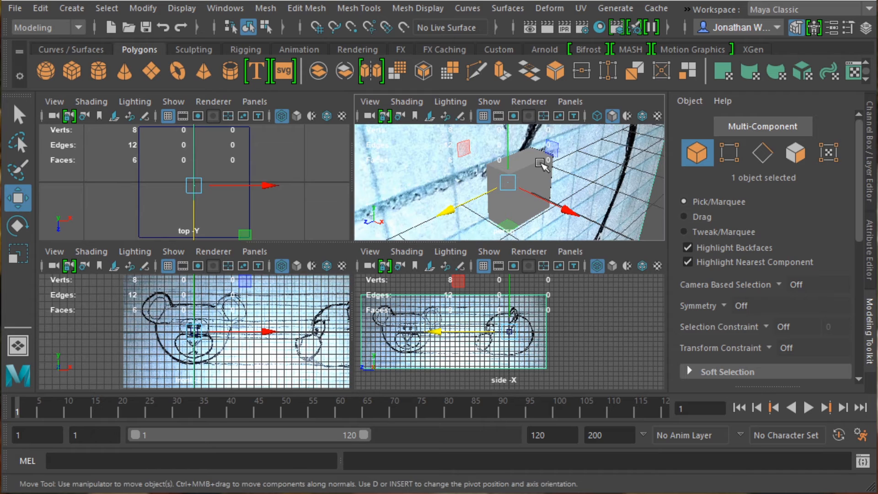
# Step: Push the side image plane far back along its depth axis so it sits behind the cube
pyautogui.click(400, 165)
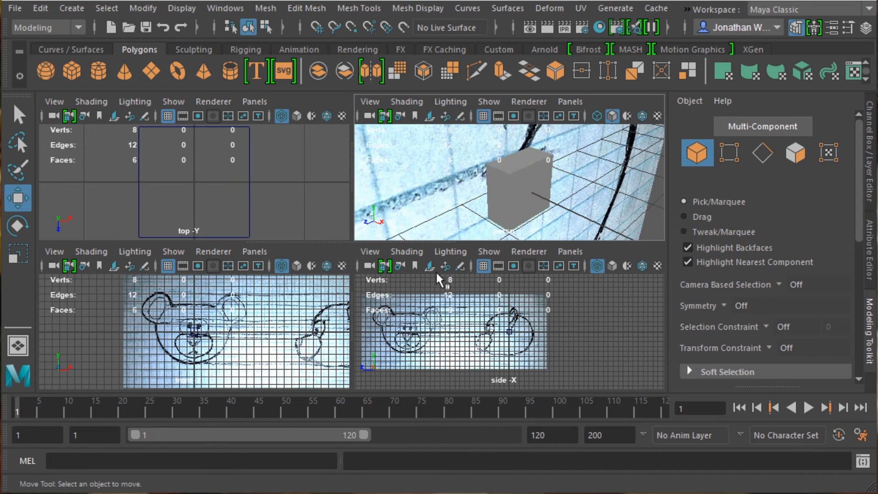
pyautogui.press('a')
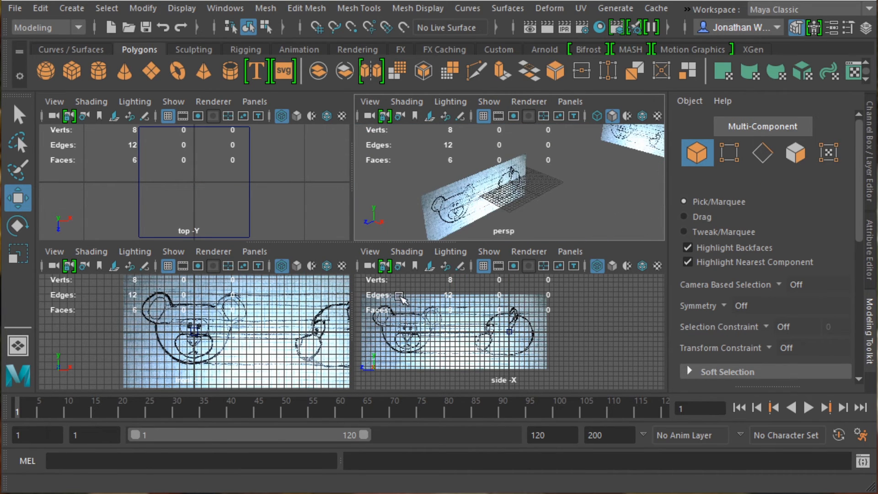
pyautogui.click(402, 295)
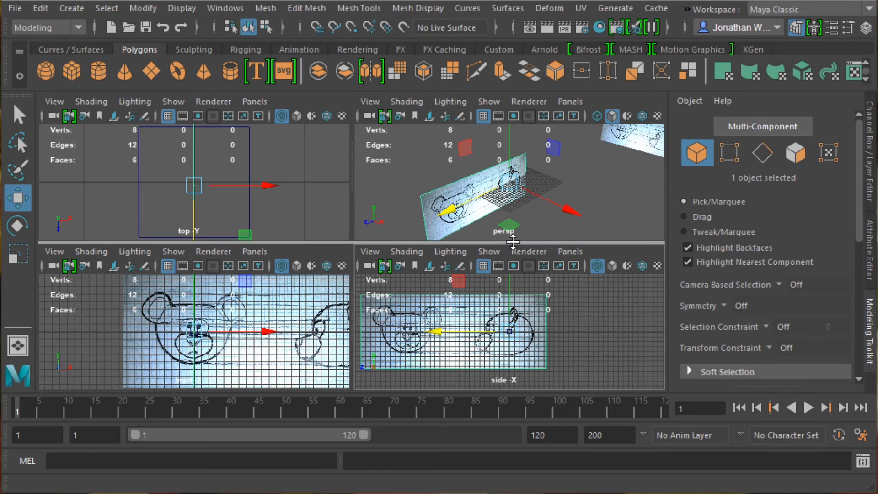
pyautogui.moveTo(568, 211); pyautogui.dragTo(333, 129)
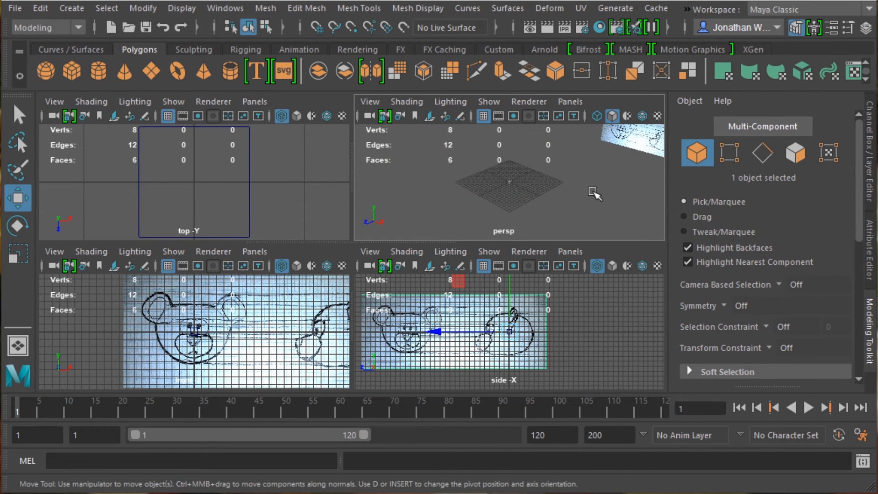
pyautogui.keyDown('alt'); pyautogui.moveTo(592, 190); pyautogui.dragTo(562, 168); pyautogui.keyUp('alt')
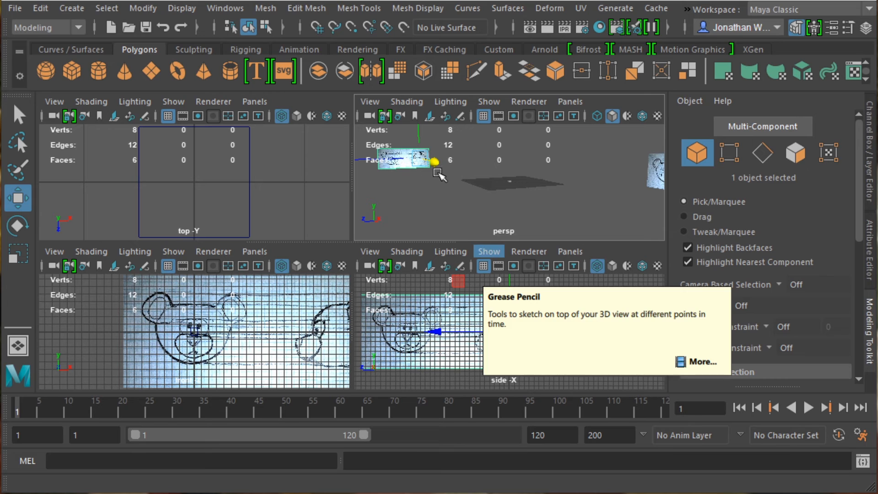
pyautogui.moveTo(438, 173); pyautogui.dragTo(384, 161)
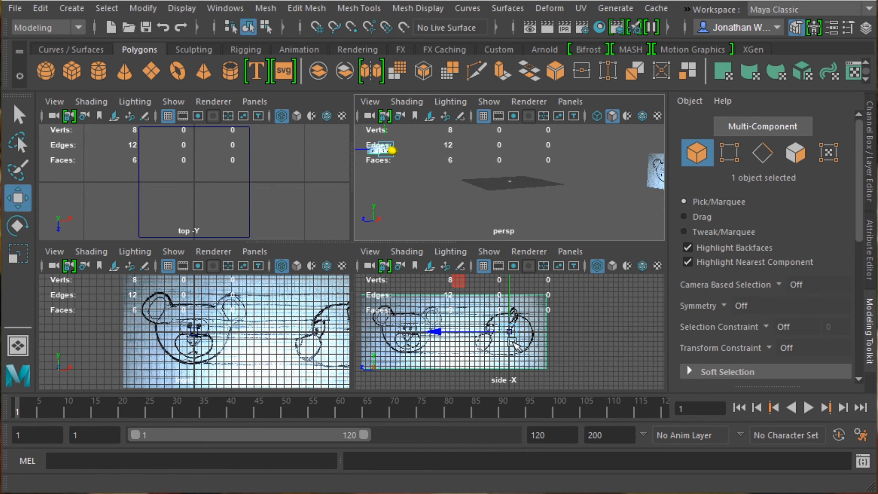
pyautogui.scroll(5, 489, 192)
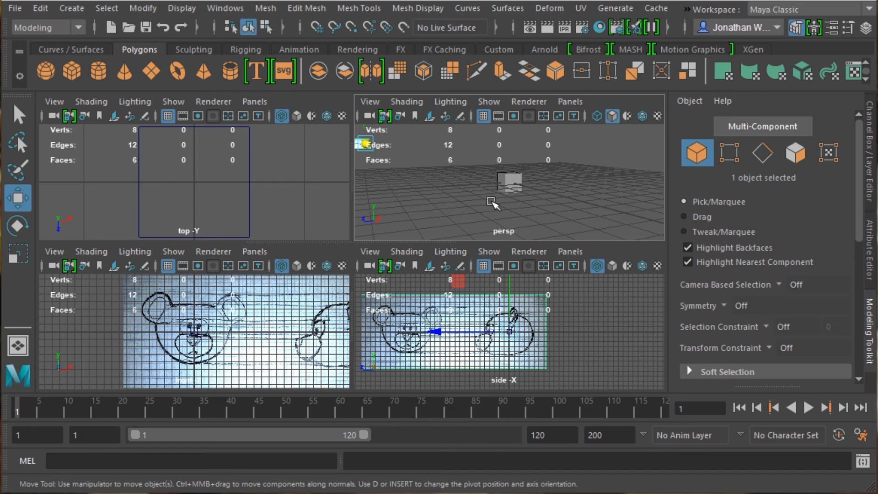
# Step: Scale the cube uniformly to about 8.2 to roughly match the bear head's size
pyautogui.click(515, 179)
pyautogui.scroll(3, 498, 351)
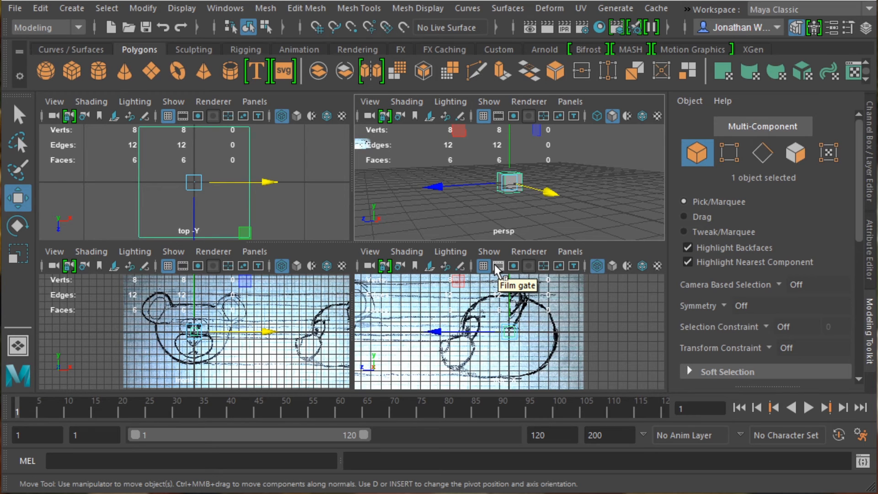
pyautogui.press('r')
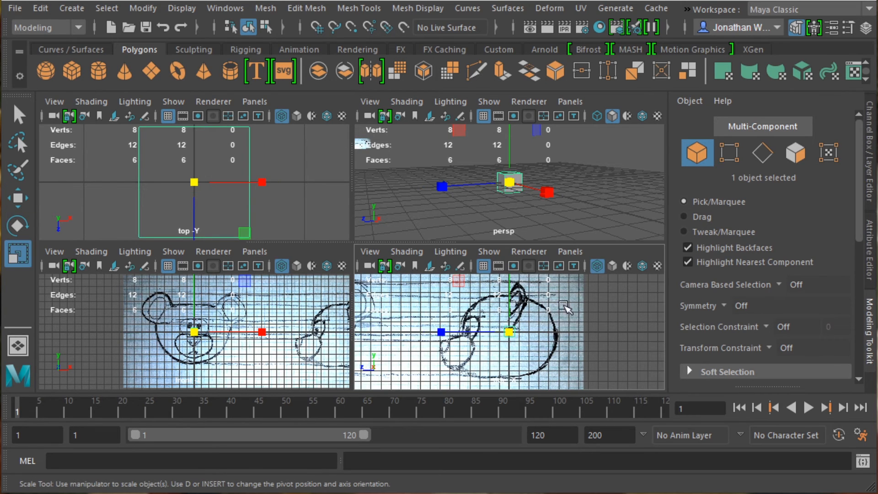
pyautogui.moveTo(511, 332); pyautogui.dragTo(573, 338)
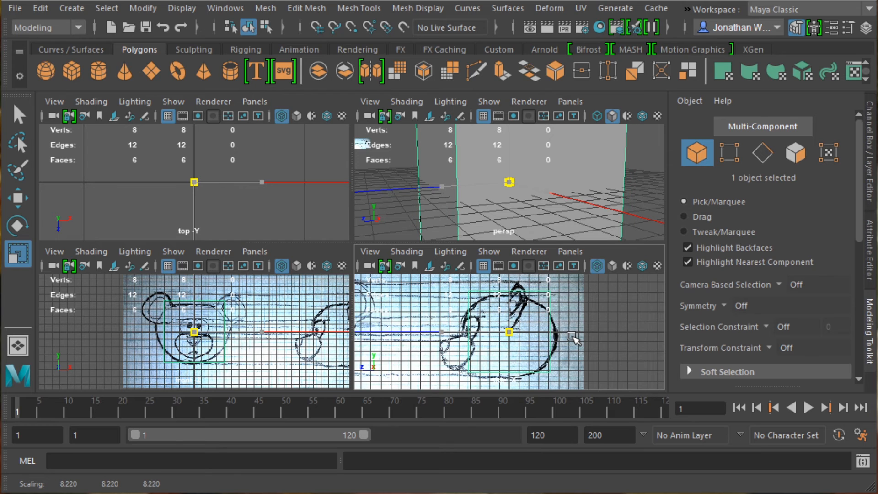
# Step: In the front view, nudge the cube upward and scale it to about 8.05 to fit the bear's face
pyautogui.press('e')
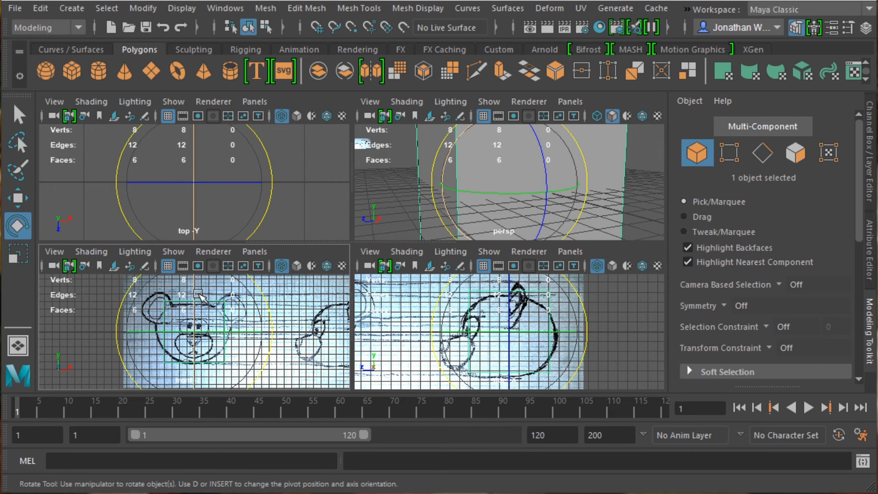
pyautogui.press('space')
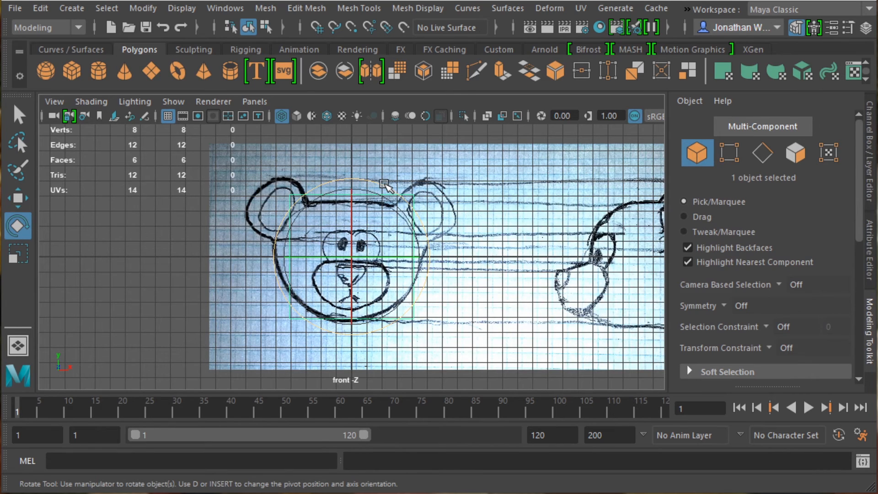
pyautogui.press('w')
pyautogui.moveTo(350, 186)
pyautogui.mouseDown()
pyautogui.moveTo(355, 195)
pyautogui.moveTo(350, 188)
pyautogui.mouseUp()
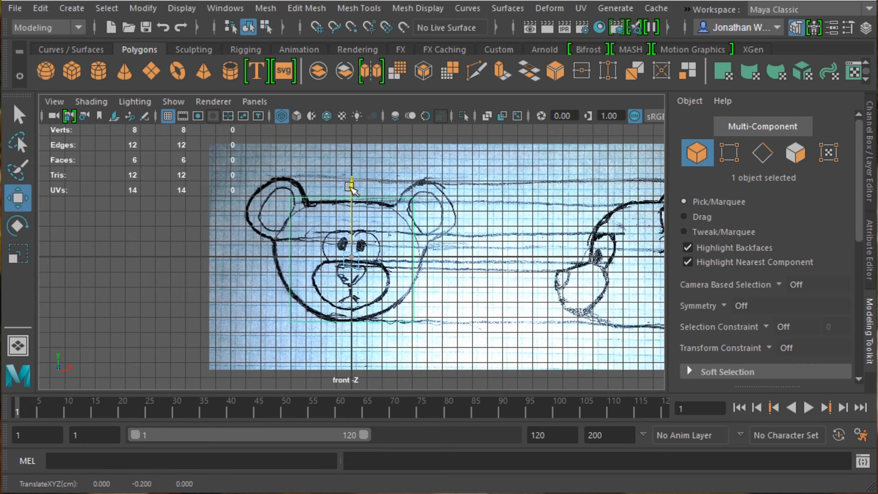
pyautogui.press('r')
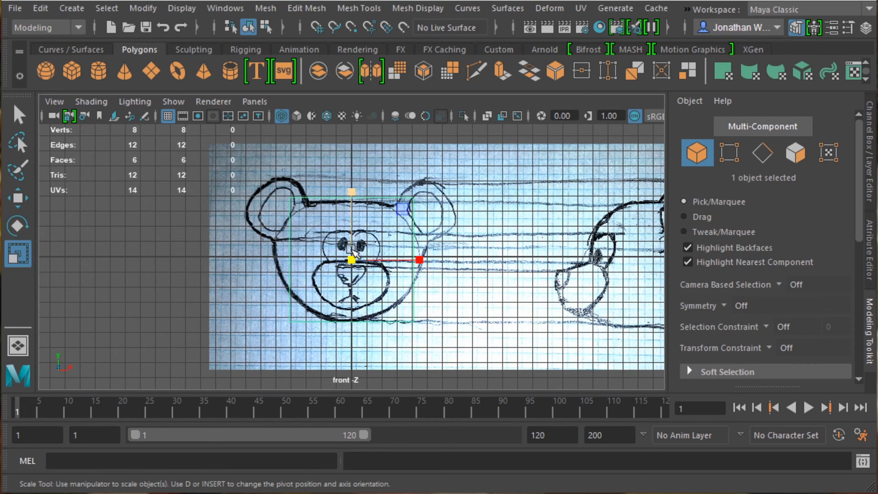
pyautogui.moveTo(352, 262); pyautogui.dragTo(350, 260)
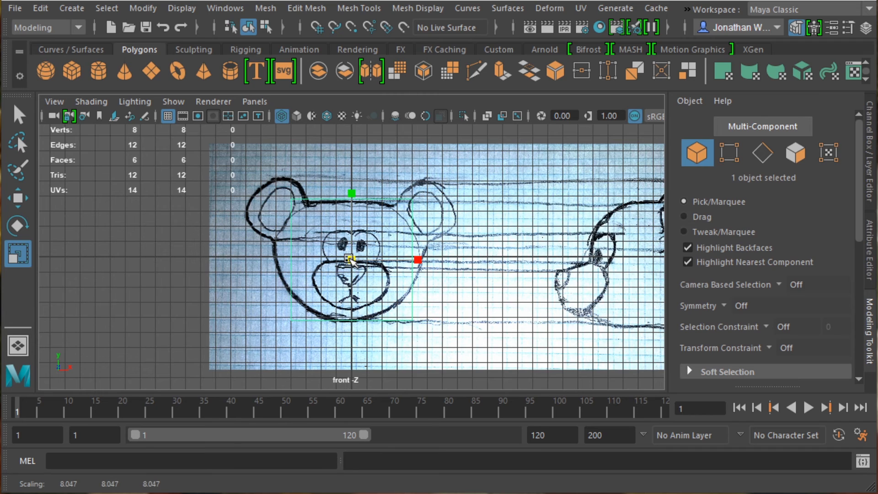
pyautogui.press('w')
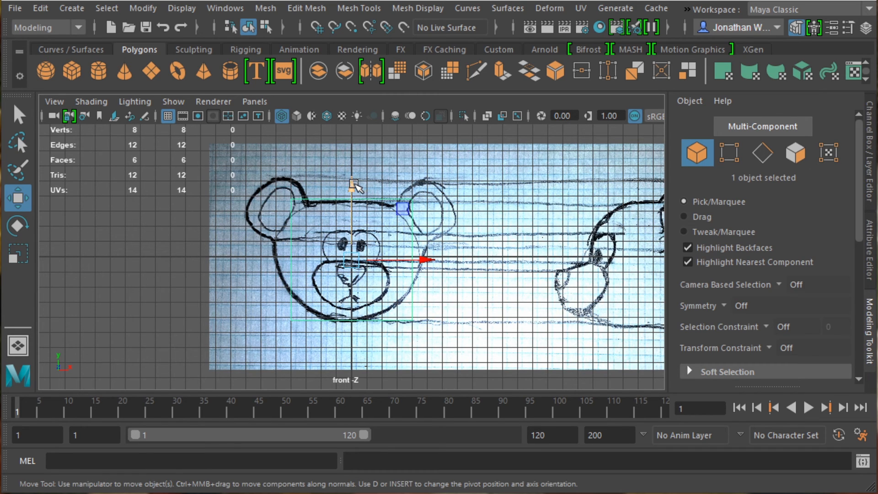
# Step: In the side view, shift the cube vertically and adjust its scale to fit the bear's head profile
pyautogui.click(353, 185)
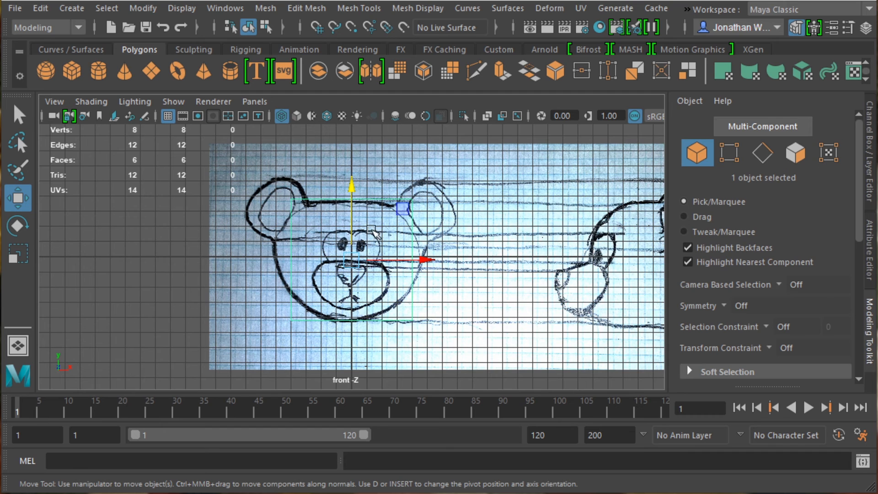
pyautogui.press('space')
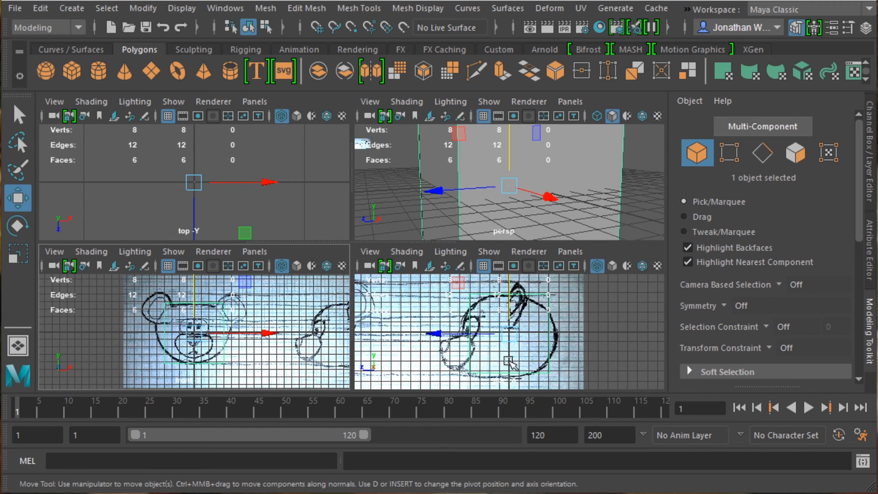
pyautogui.press('space')
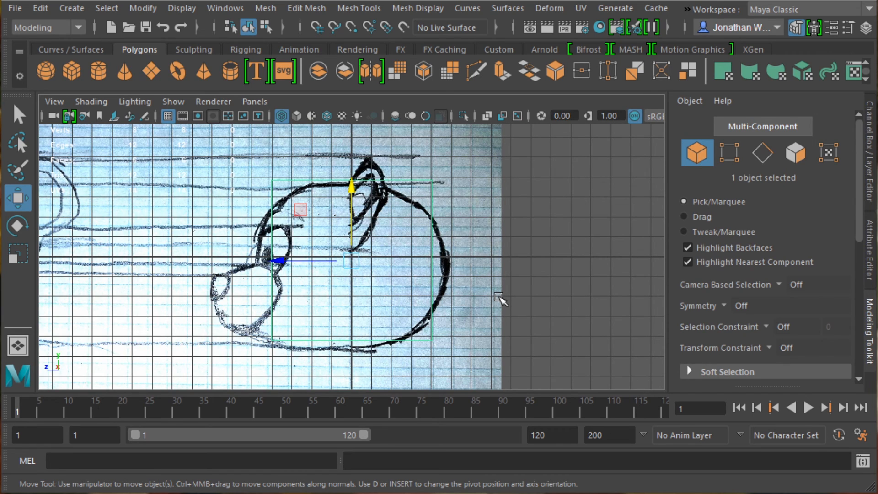
pyautogui.click(499, 297)
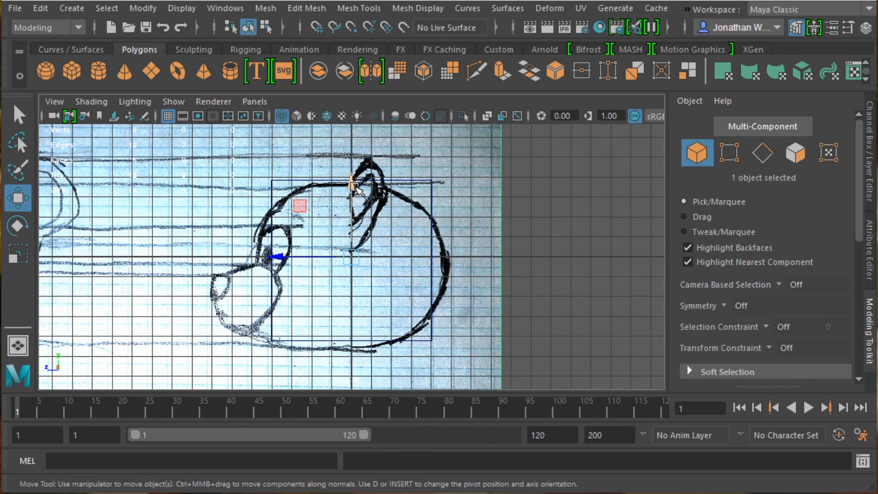
pyautogui.moveTo(354, 188); pyautogui.dragTo(355, 177)
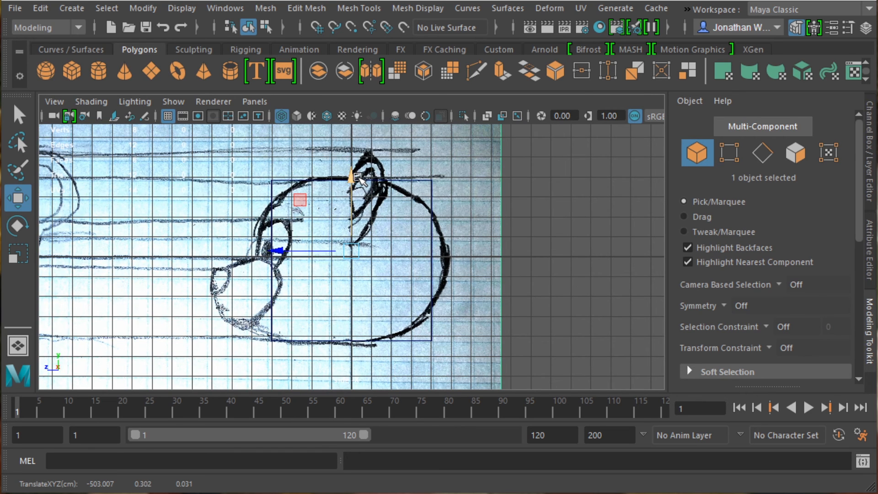
pyautogui.press('r')
pyautogui.moveTo(351, 251); pyautogui.dragTo(345, 250)
pyautogui.press('w')
pyautogui.moveTo(356, 180); pyautogui.dragTo(355, 186)
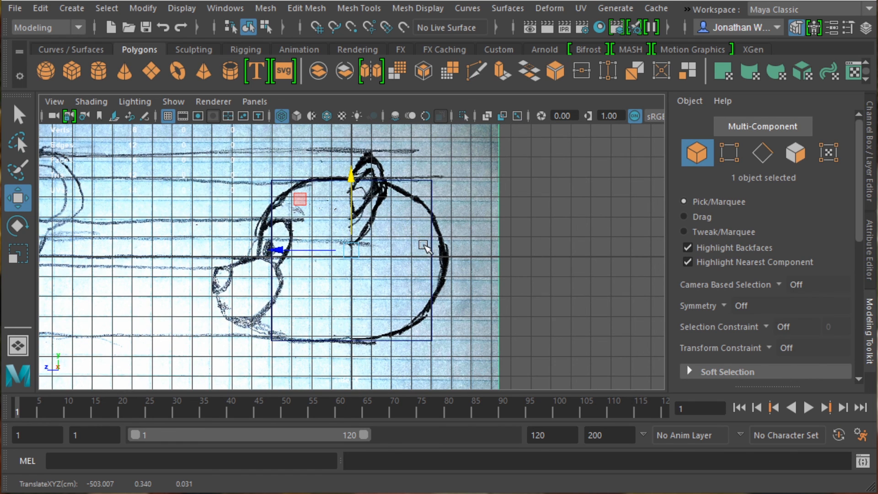
pyautogui.press('r')
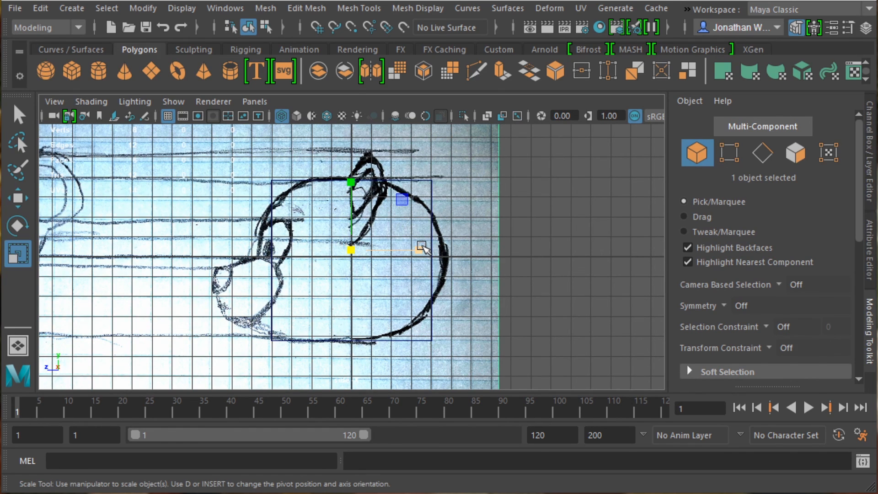
pyautogui.press('space')
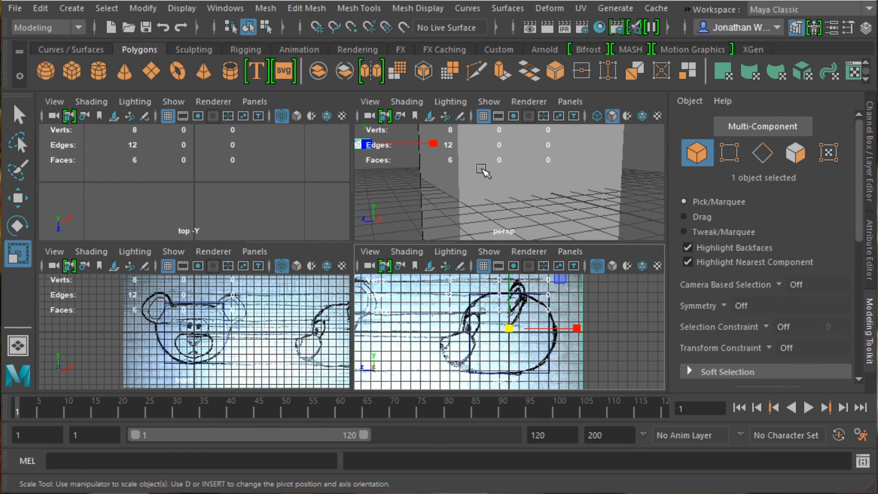
# Step: Inspect the fitted cube and both image planes in the perspective view
pyautogui.press('space')
pyautogui.scroll(-6, 433, 215)
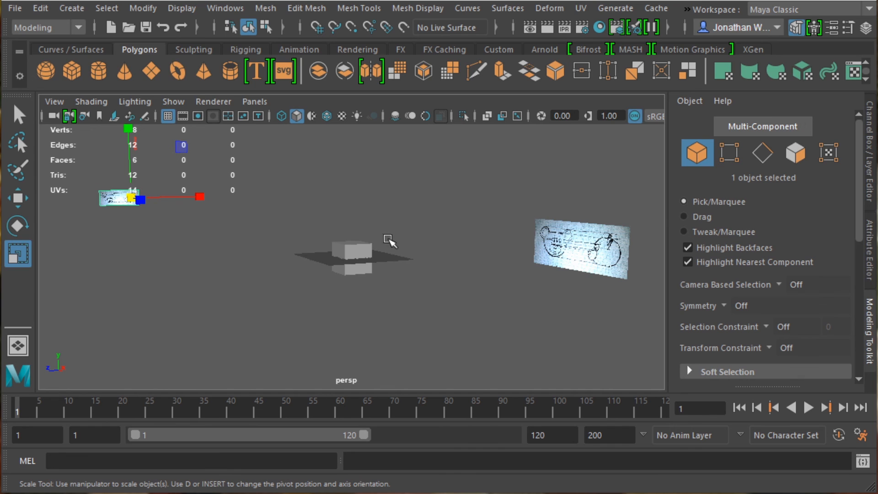
pyautogui.click(356, 254)
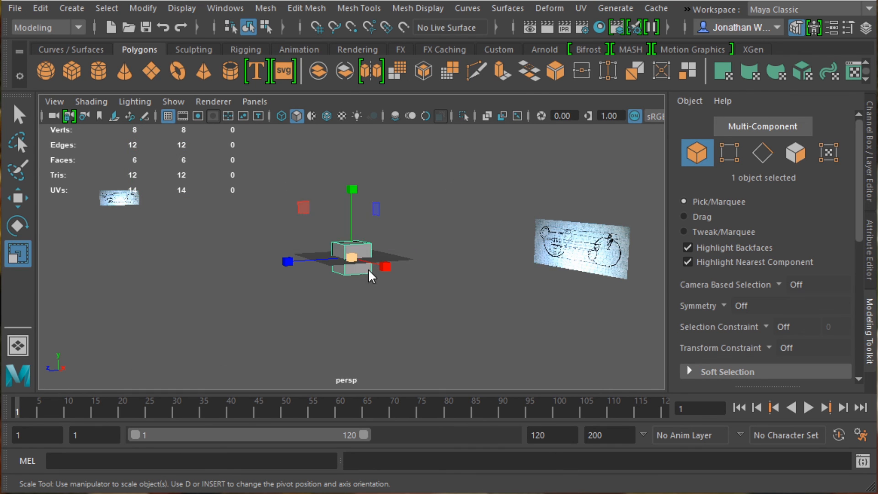
pyautogui.press('space')
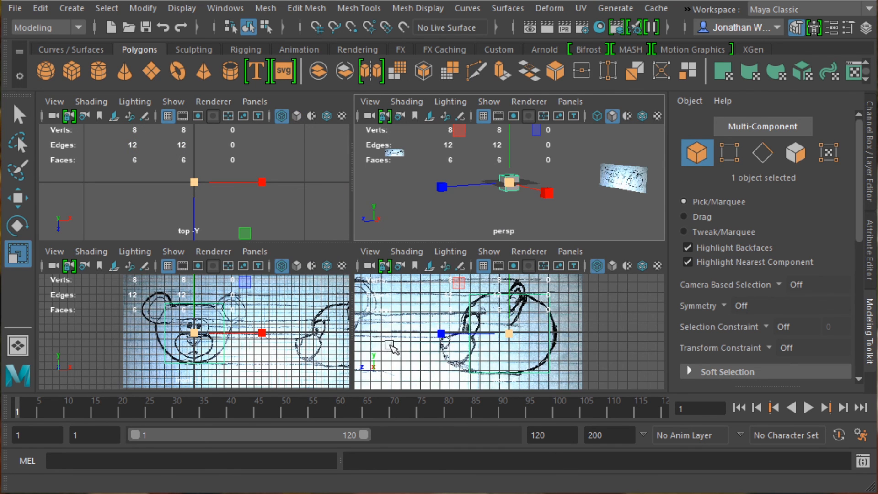